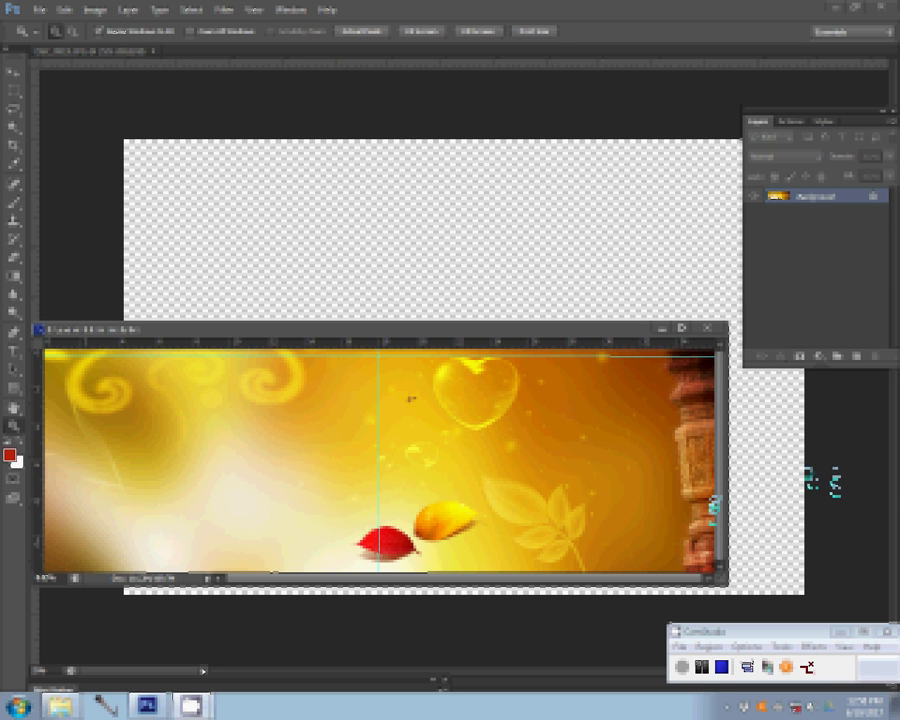
- Open the family photos and dock the yellow swirl background window among their tabs
left_click_drag(712, 505, 374, 241)
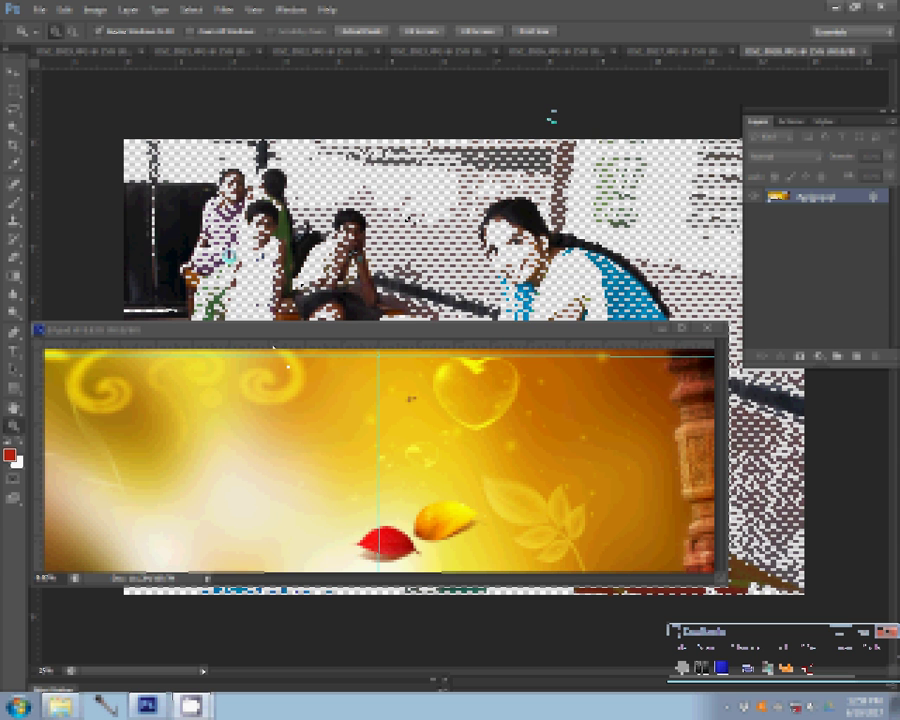
left_click_drag(207, 344, 276, 50)
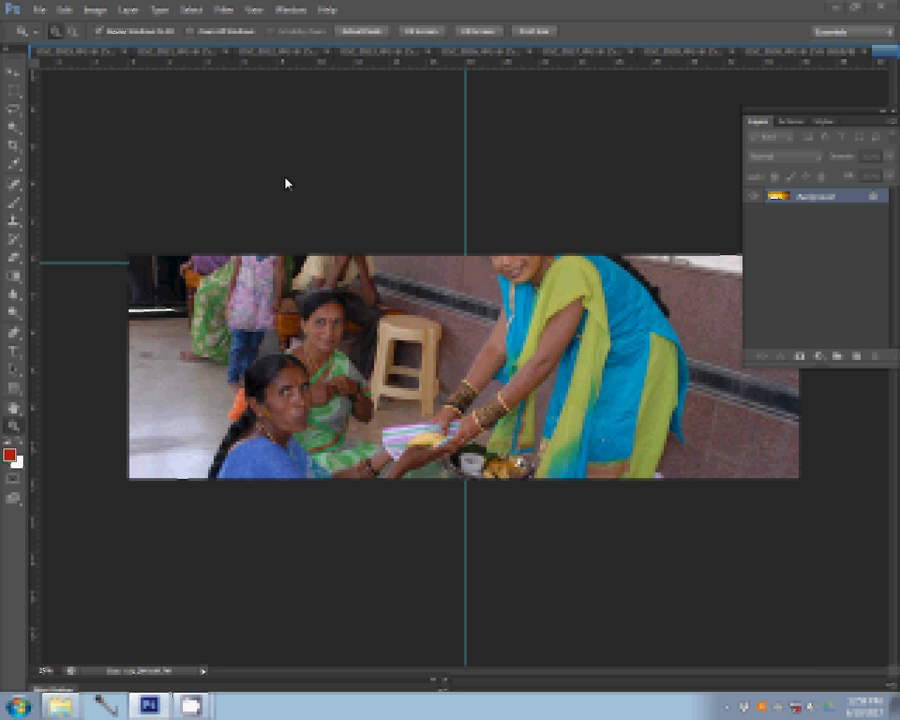
- Resize the first family photo to 8 inches wide and close the original without saving
left_click(707, 55)
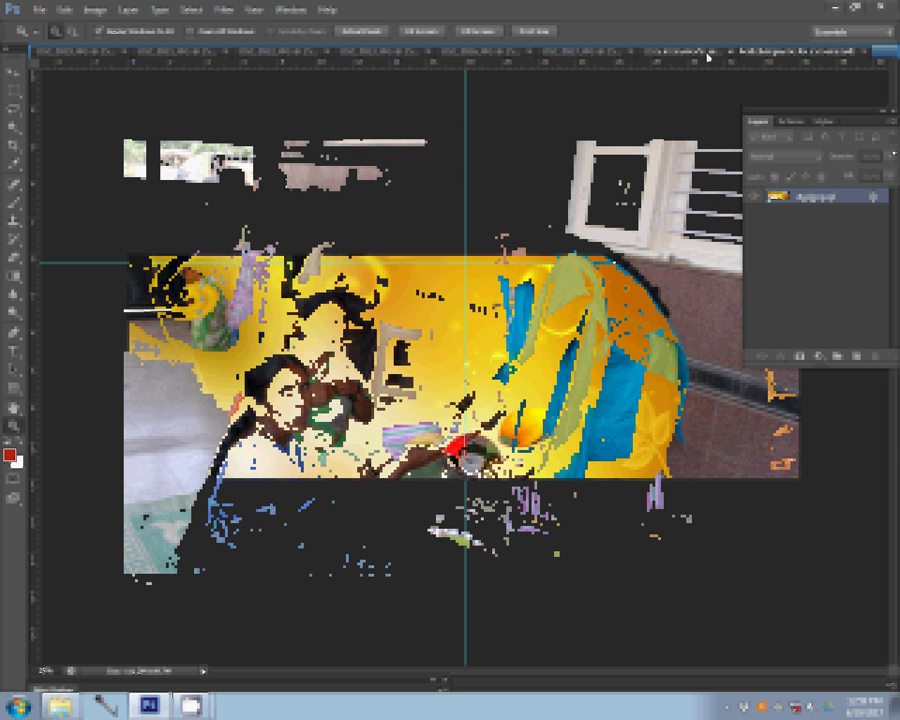
left_click(794, 122)
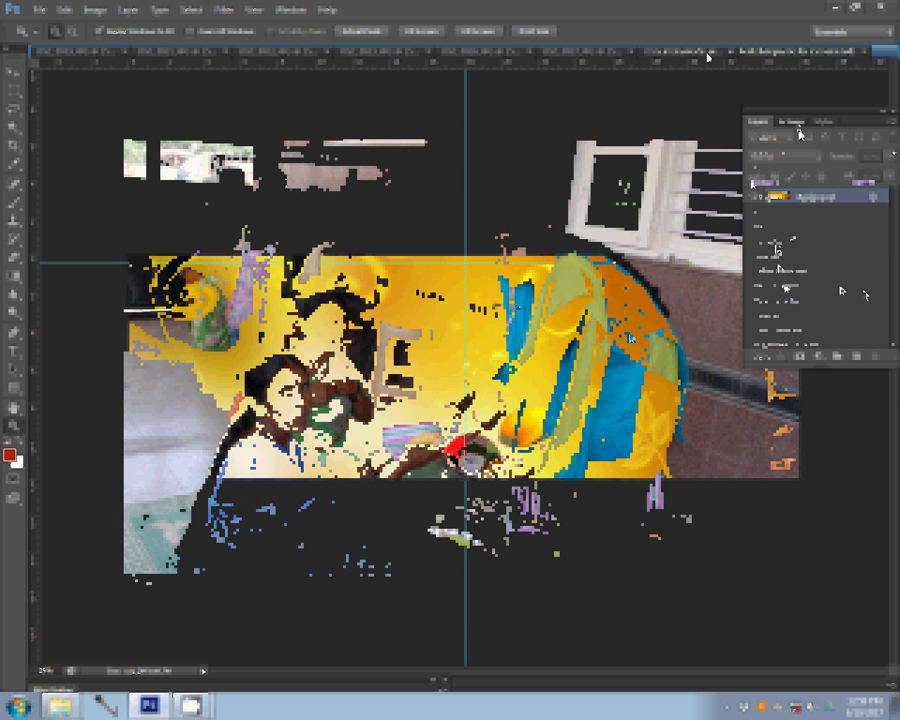
key("ctrl+alt+i")
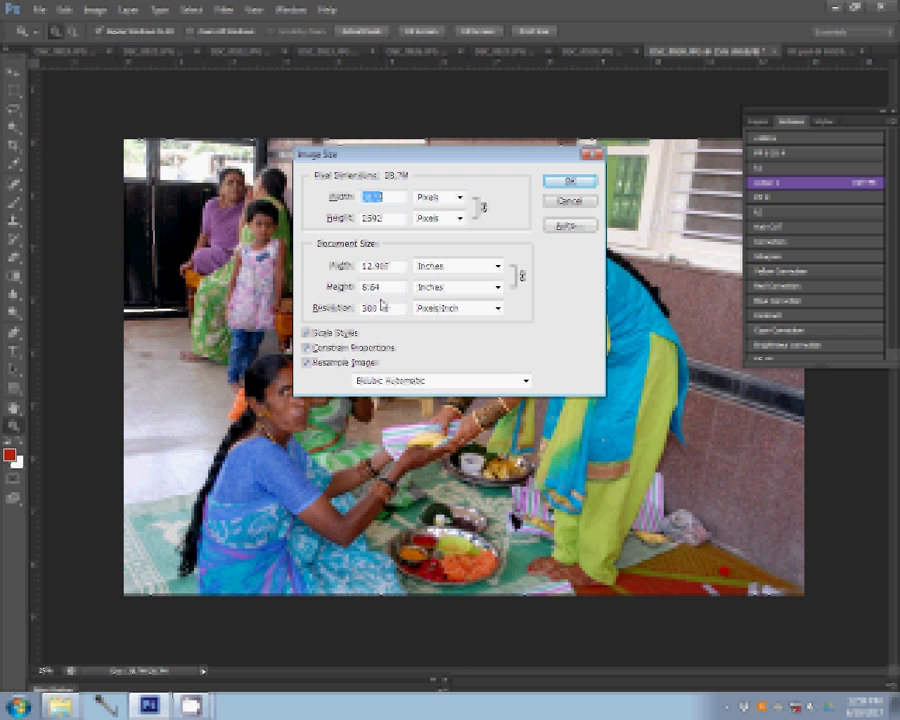
double_click(380, 265)
type("8")
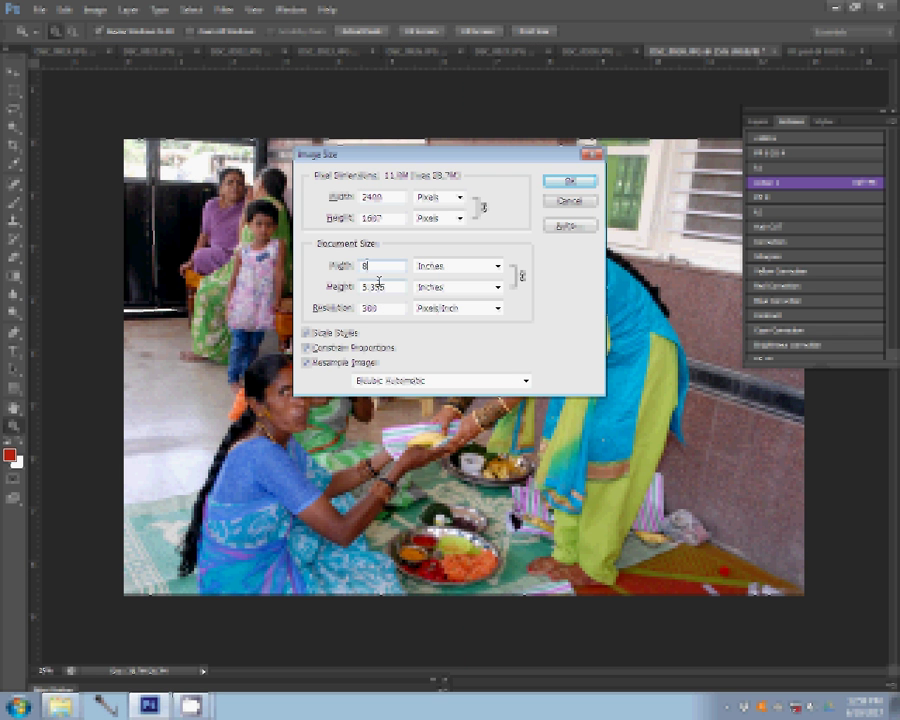
left_click(564, 182)
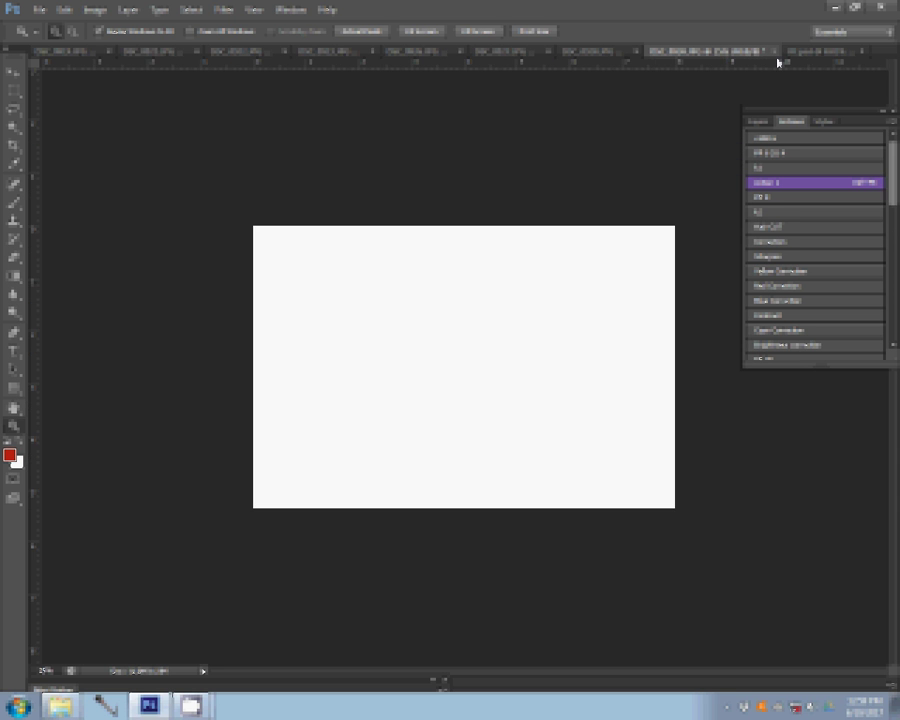
left_click(777, 52)
left_click(452, 268)
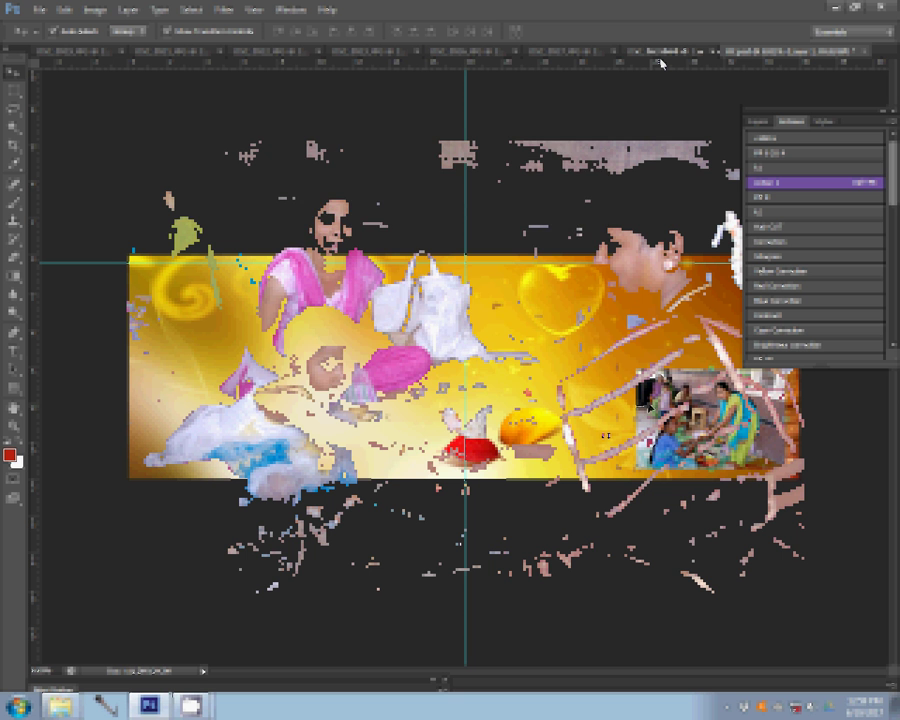
- Resize the bangle-stall photo to 8 inches wide and close its original unsaved
key("ctrl+alt+i")
type("8")
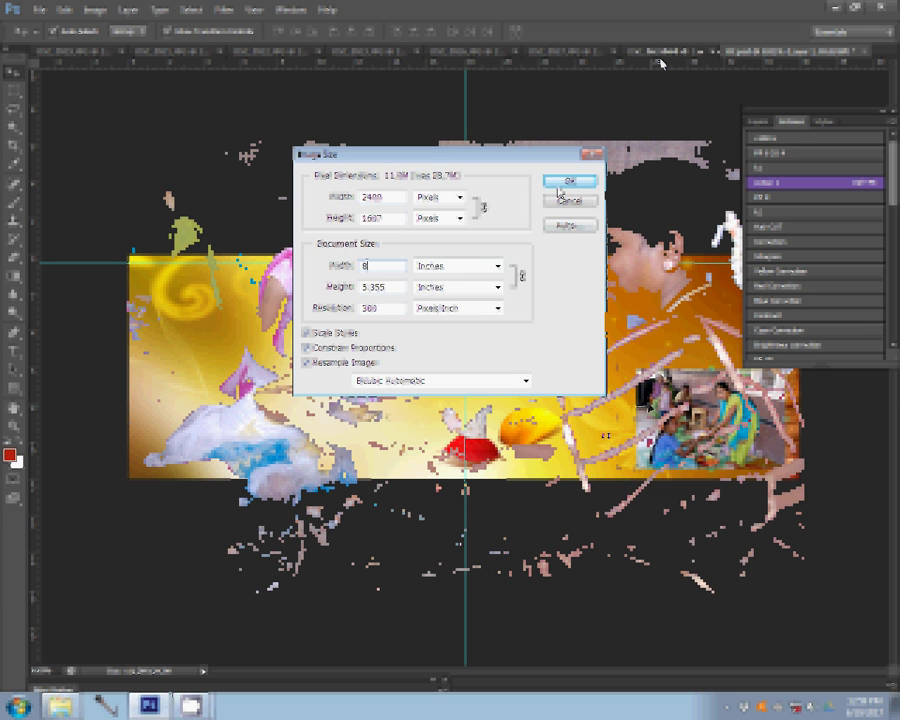
left_click(566, 184)
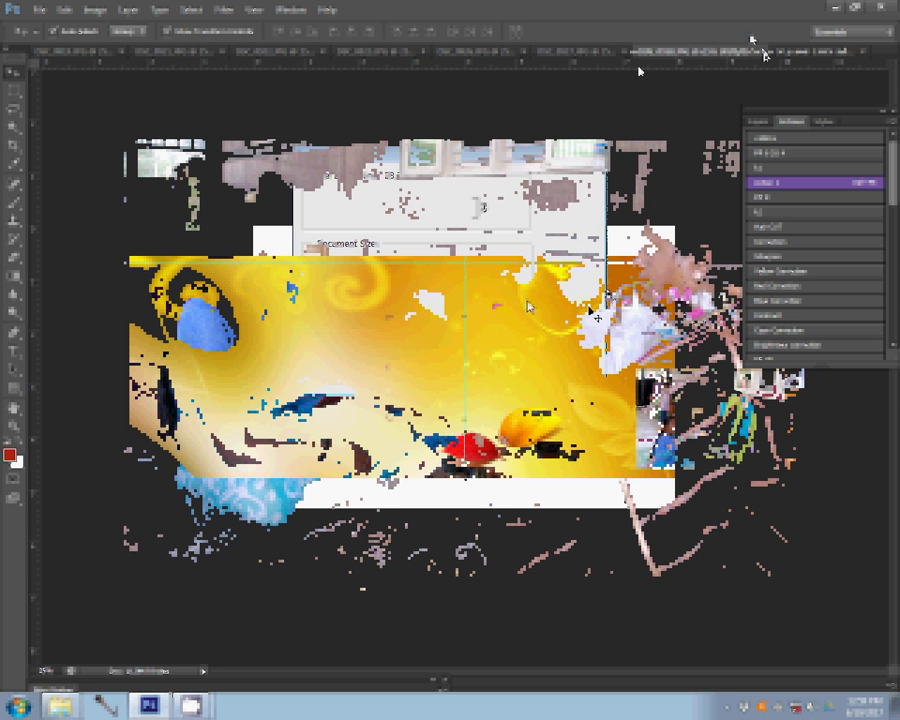
type("6")
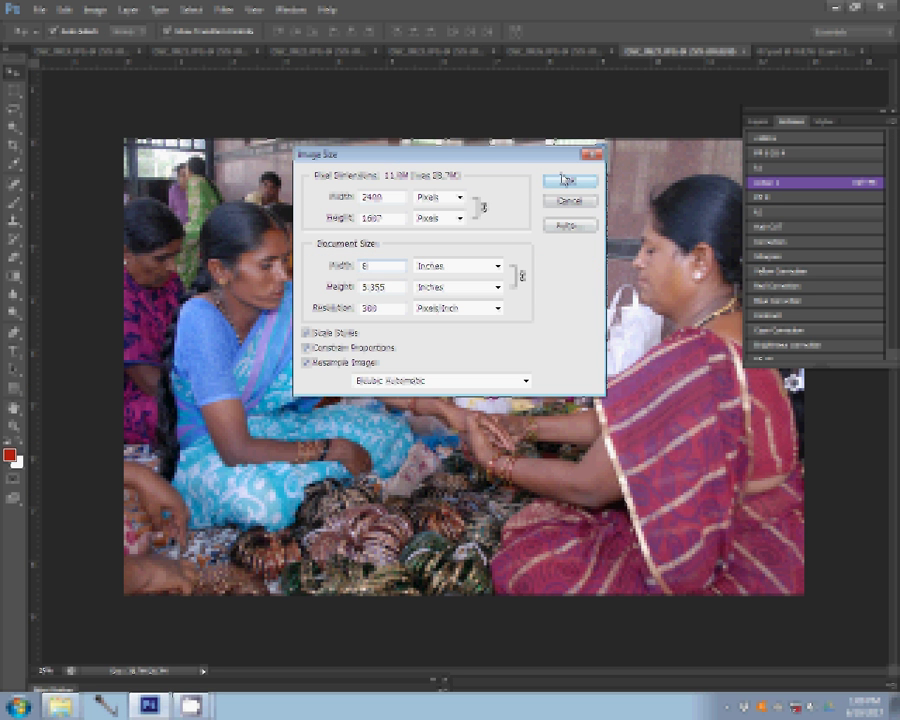
left_click(566, 180)
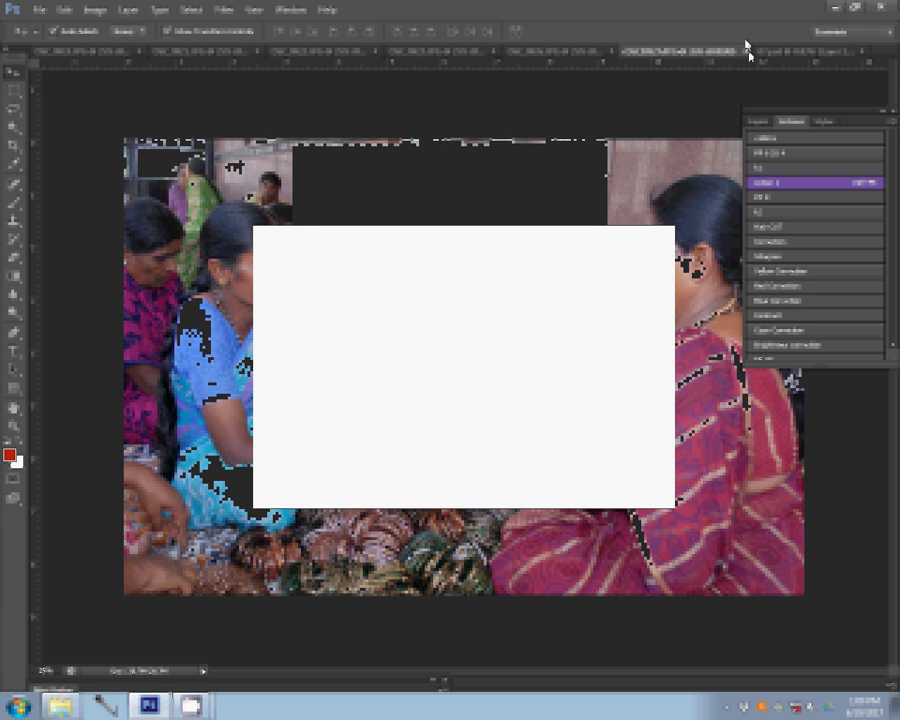
left_click(746, 50)
left_click(465, 267)
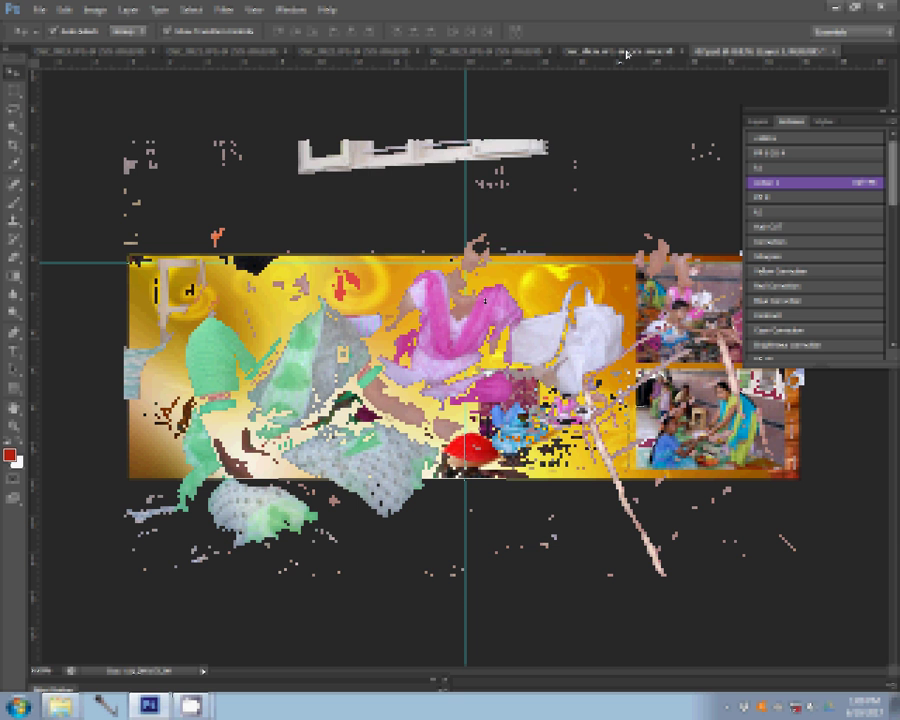
- Resize the current photo to 8 inches wide
key("ctrl+alt+i")
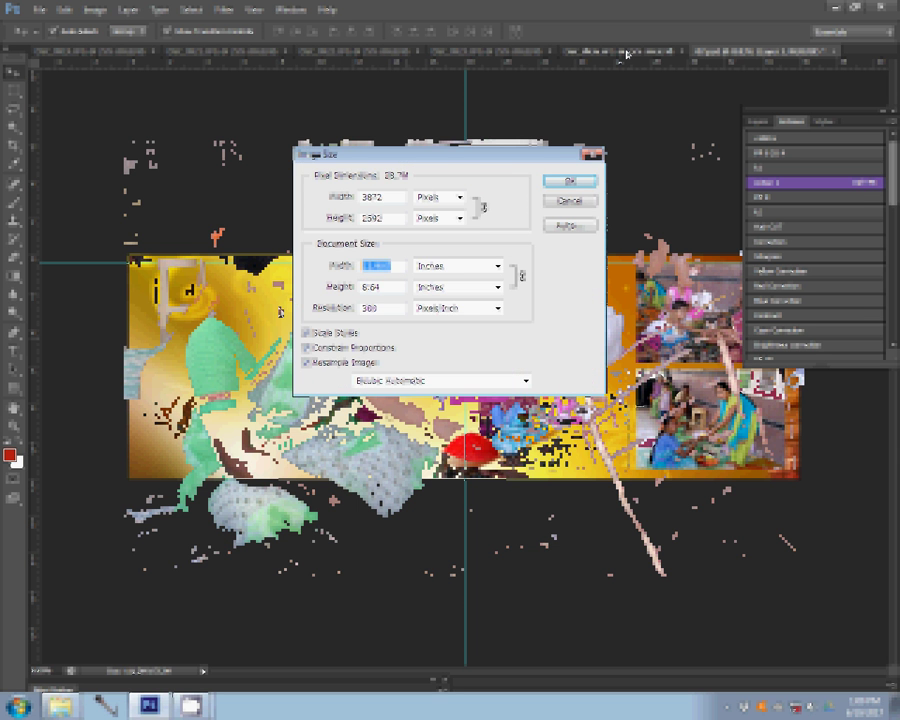
type("8")
key("Return")
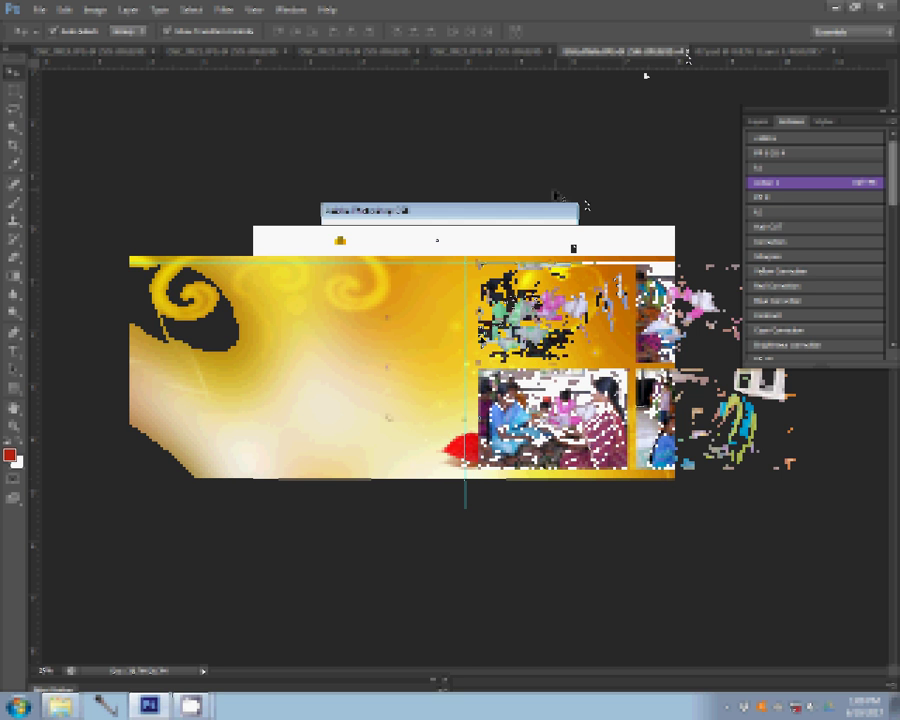
- Resize another family photo to 8 inches, close it unsaved, and place it in the layout
left_click(478, 52)
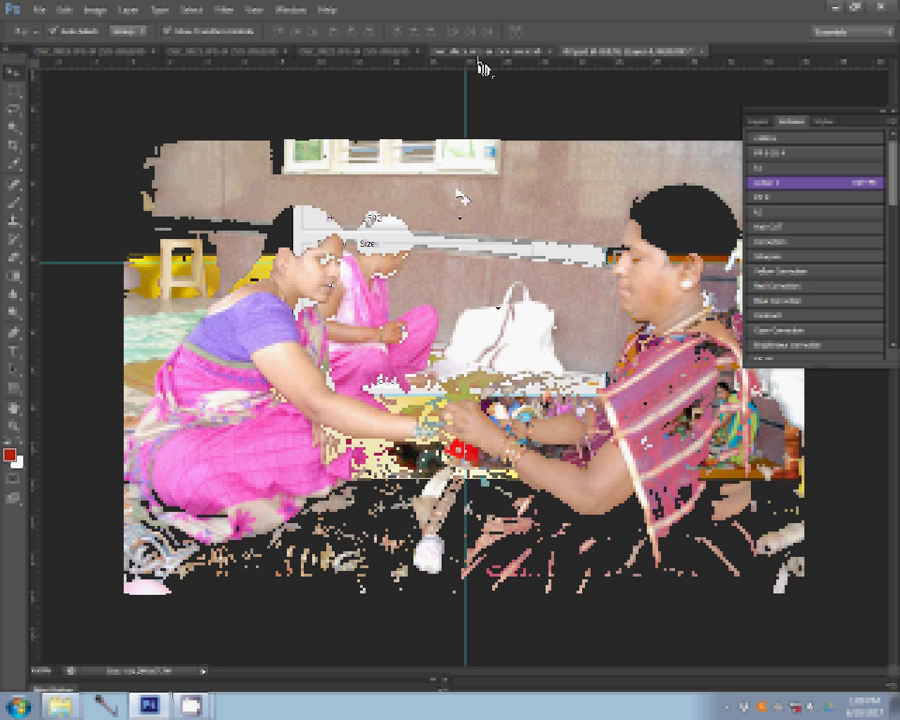
key("ctrl+alt+i")
type("8")
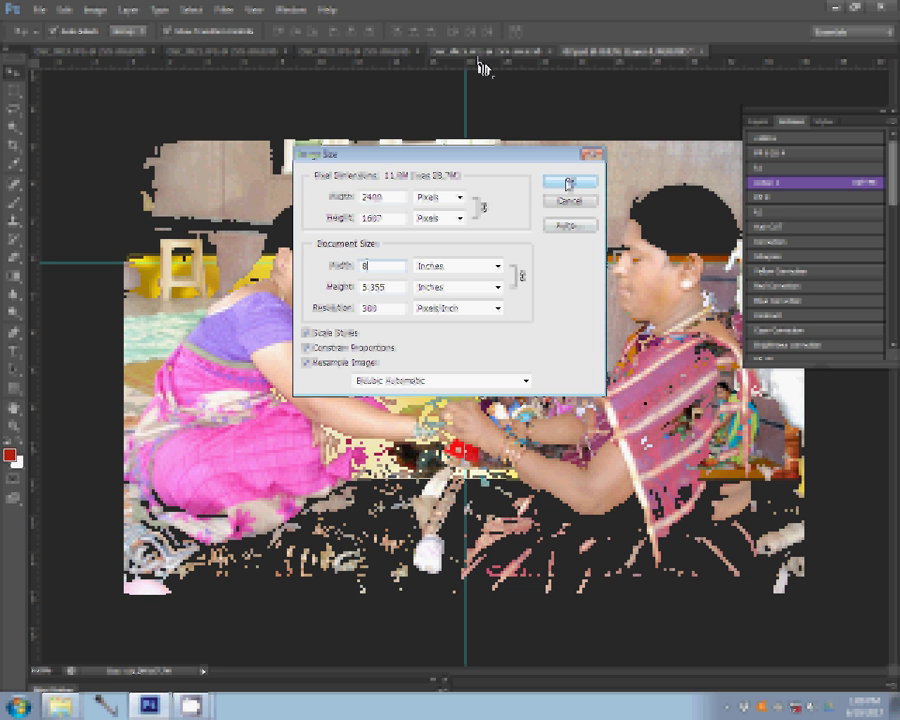
left_click(569, 181)
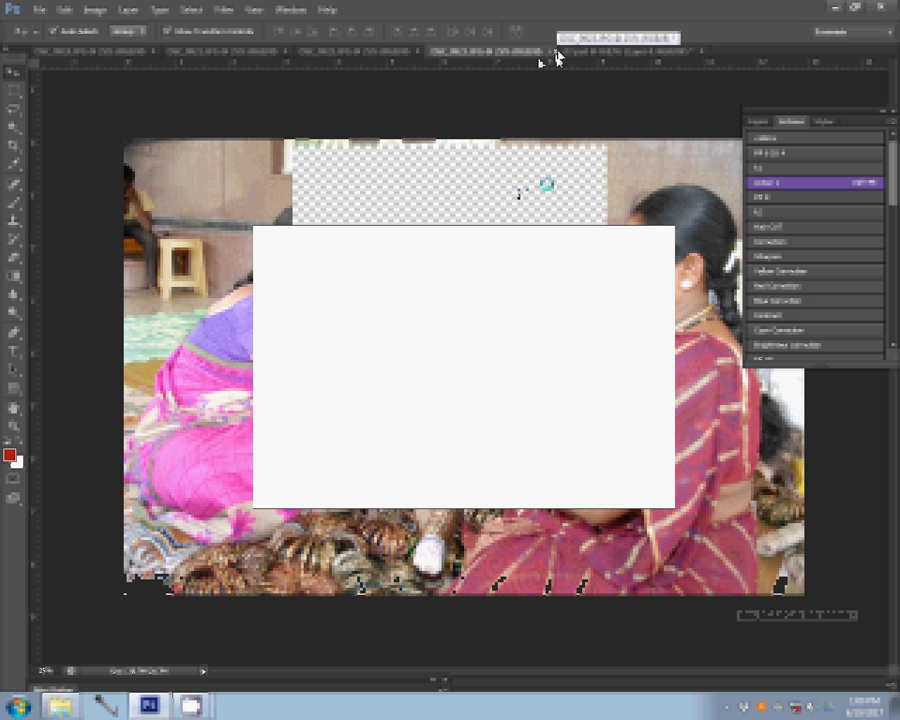
key("n")
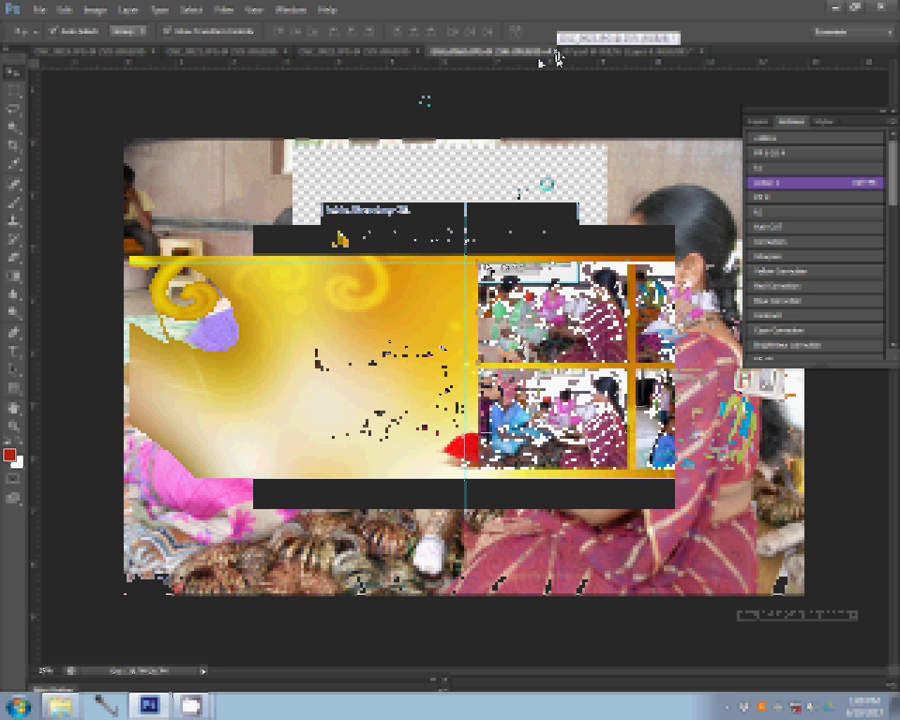
left_click_drag(555, 58, 352, 402)
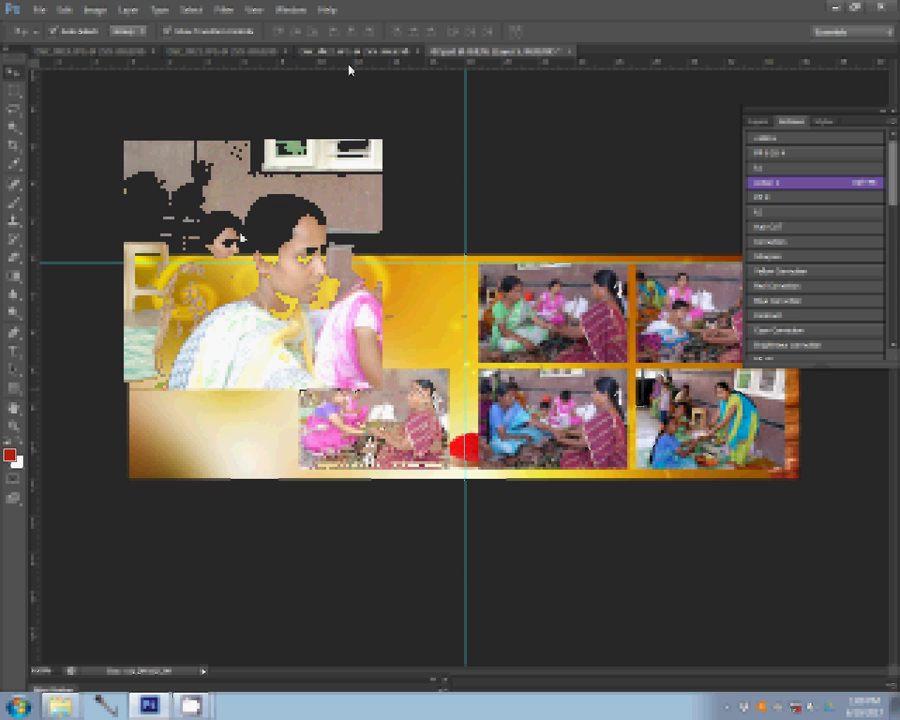
- Resize the current photo to 8 inches wide
key("ctrl+alt+i")
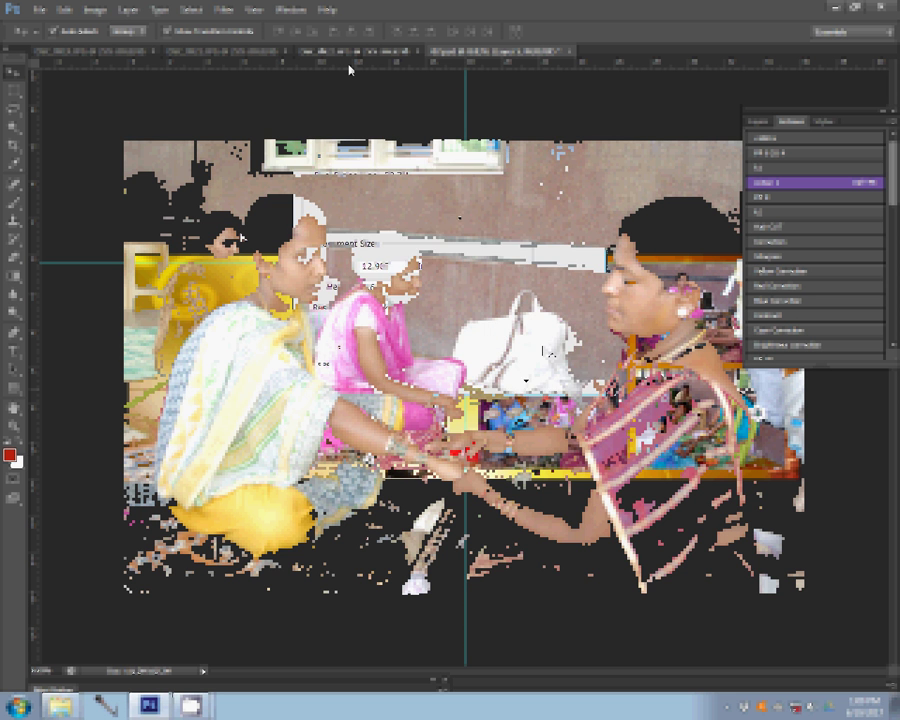
type("8")
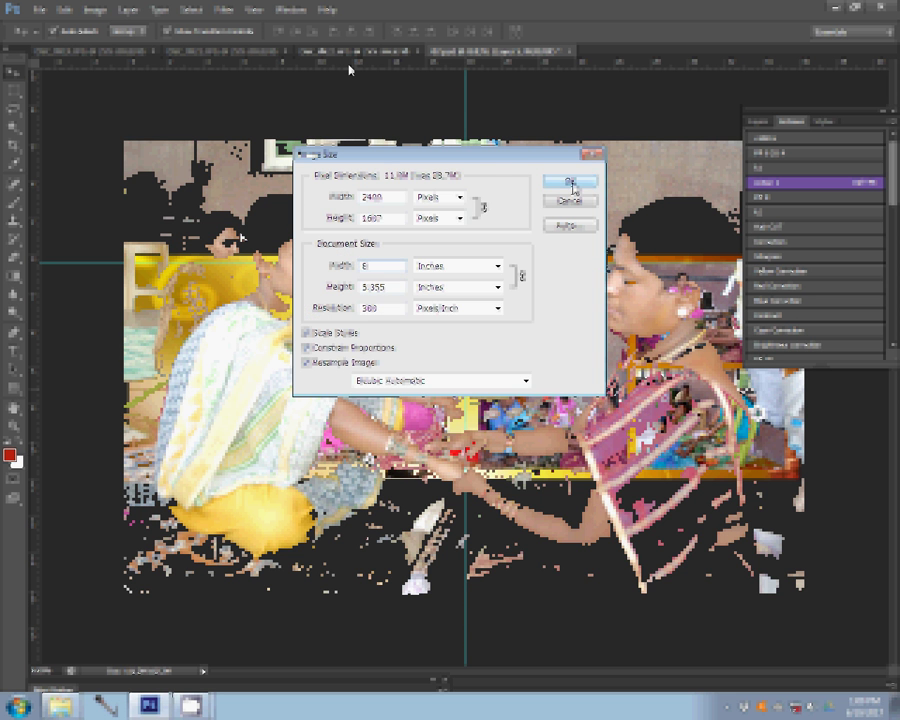
left_click(569, 181)
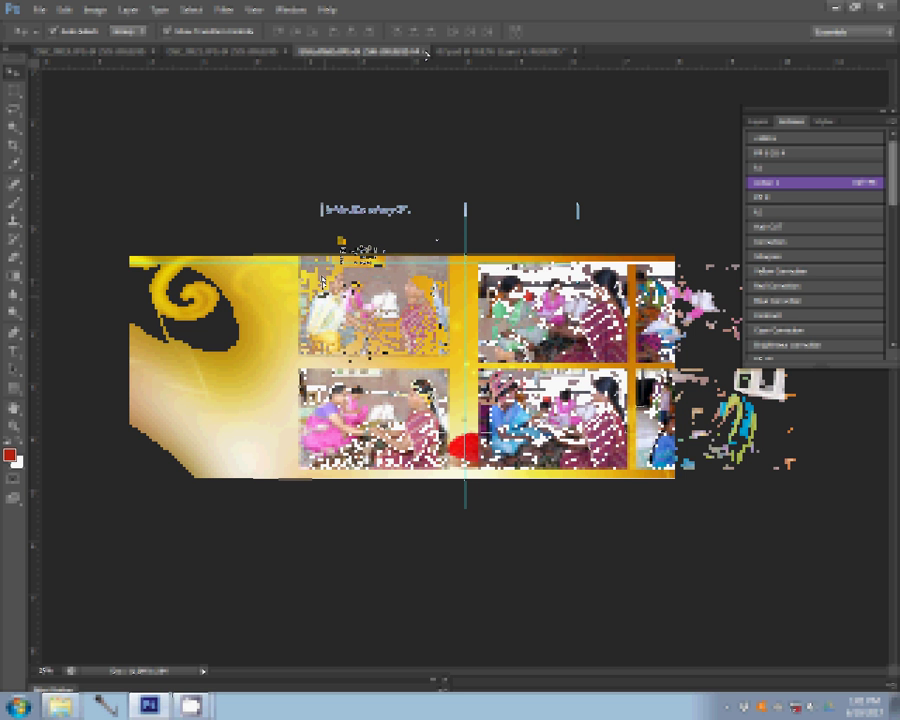
- Resize the next single photo to 8 inches wide and close it without saving
left_click(212, 50)
key("ctrl+alt+i")
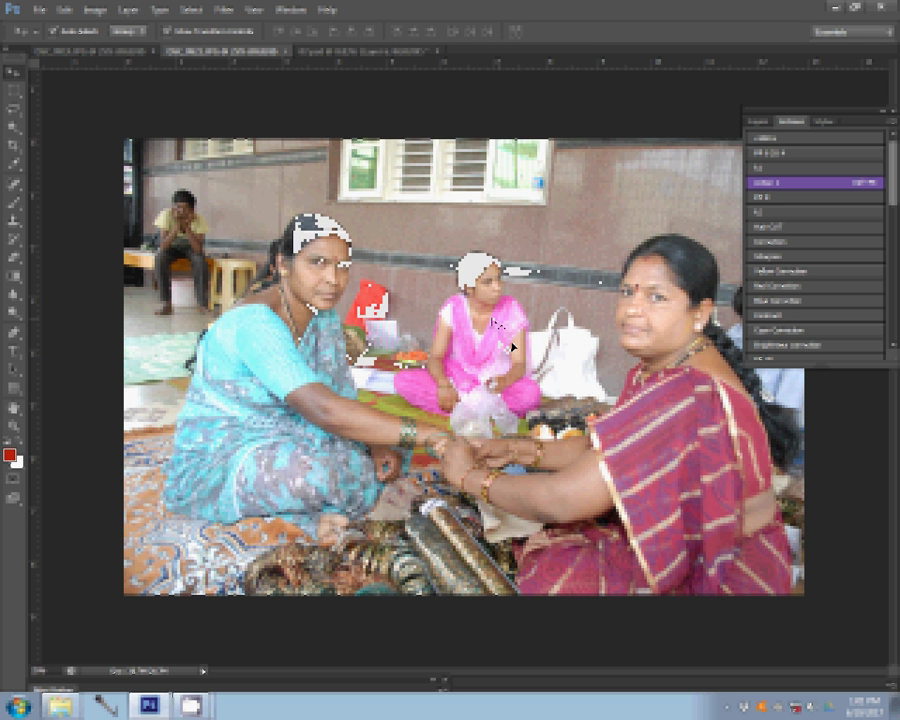
double_click(399, 265)
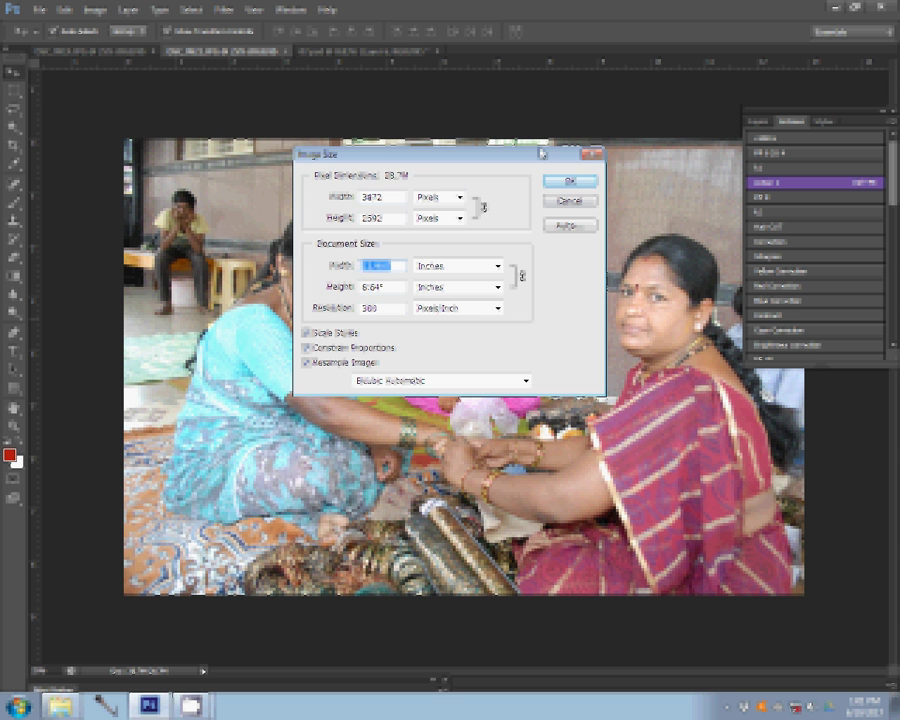
type("8")
left_click(569, 181)
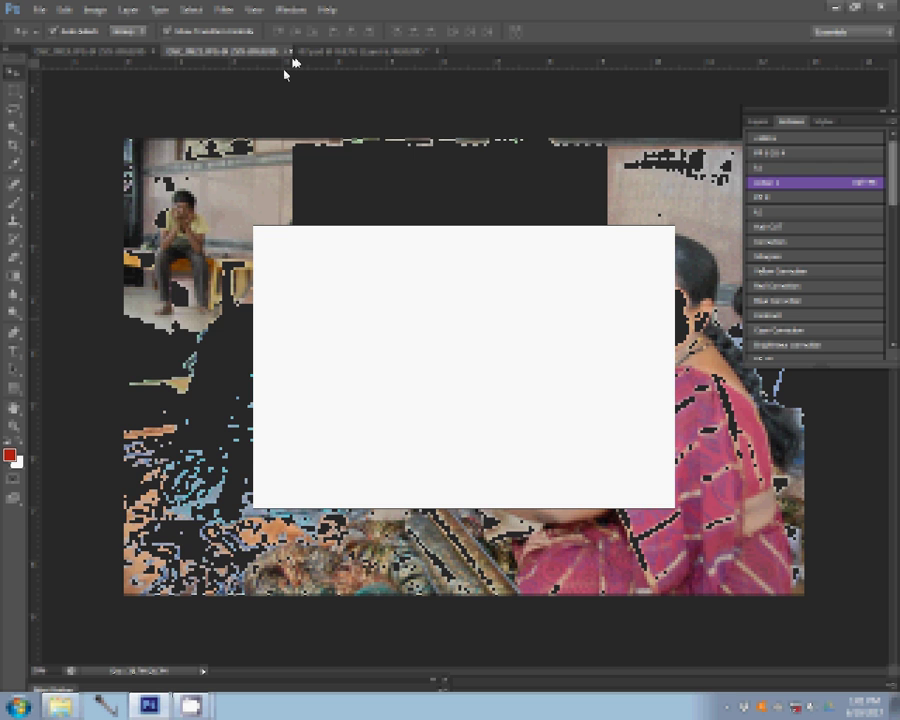
left_click(287, 55)
left_click(466, 274)
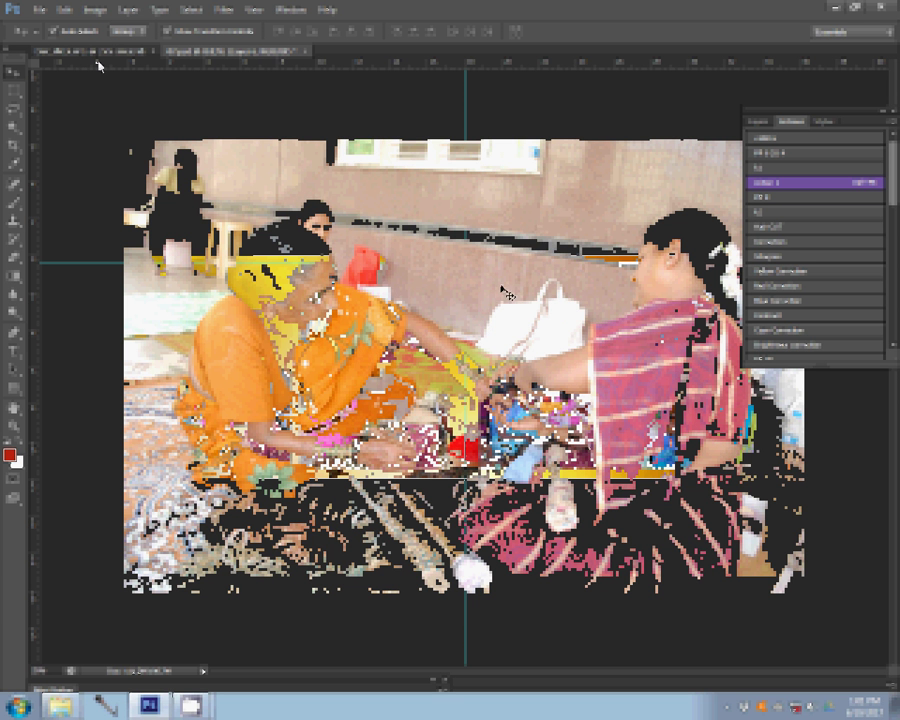
- Resize the orange-sari bangle-seller photo to 8 inches wide and start closing it
key("ctrl+alt+i")
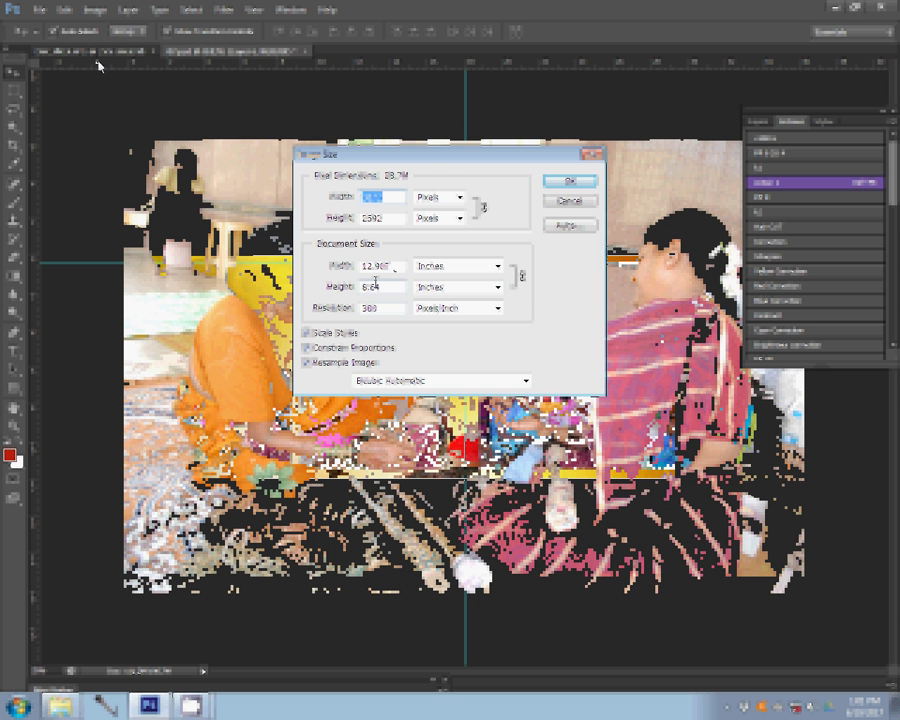
double_click(376, 266)
type("8")
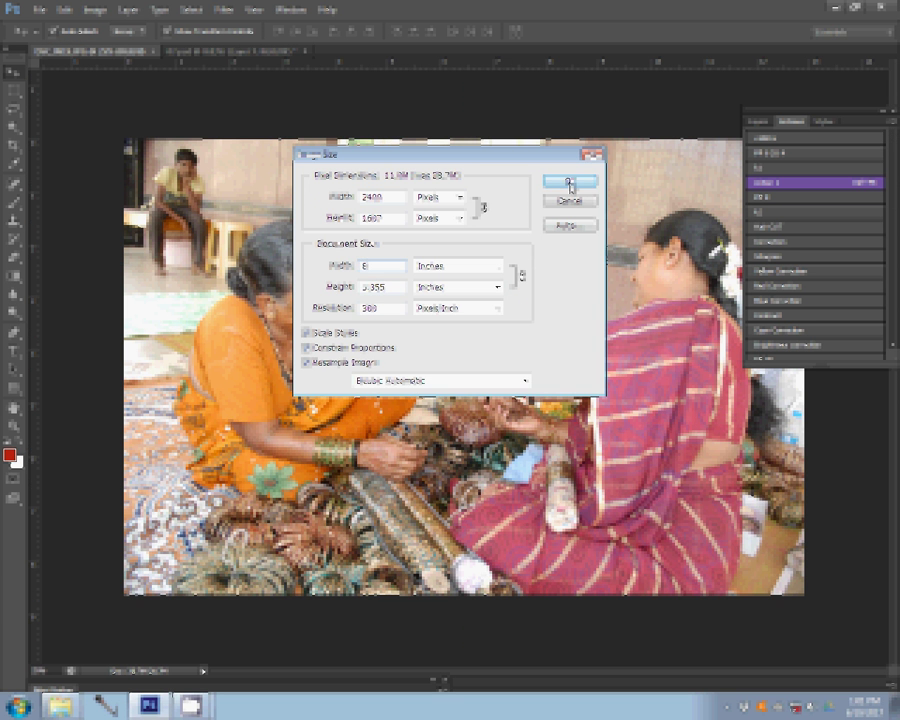
left_click(569, 183)
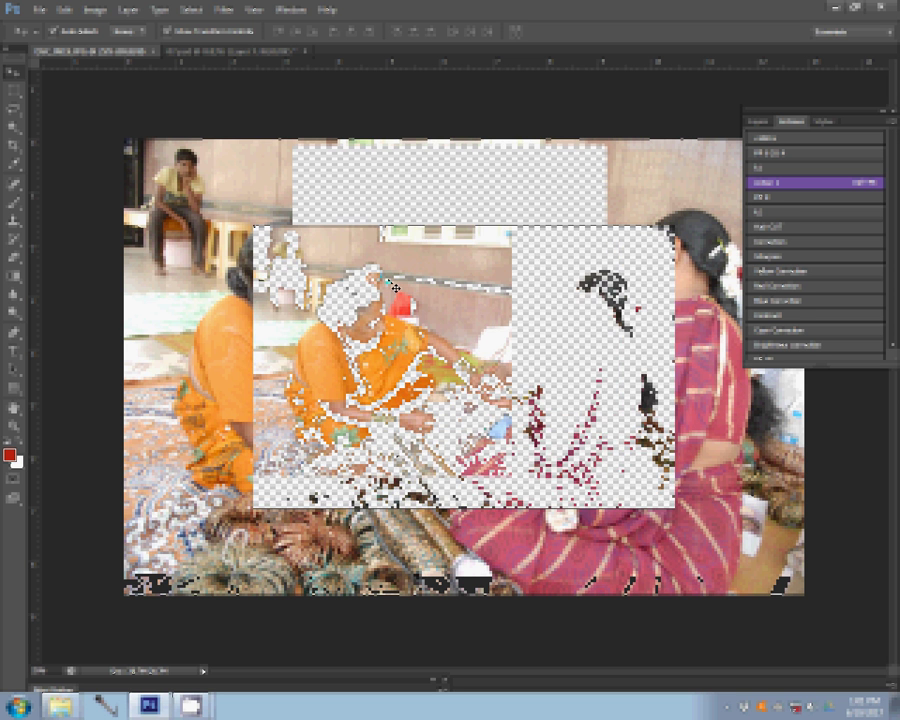
left_click(155, 50)
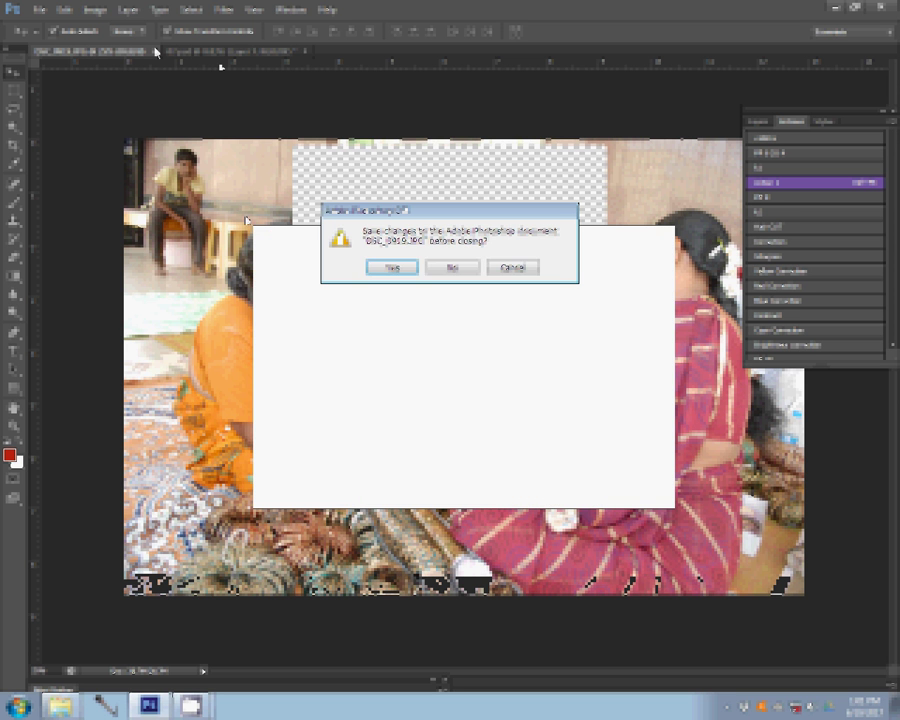
- Discard changes to DSC_0919.JPG, leaving only the eight-photo collage open
left_click(446, 272)
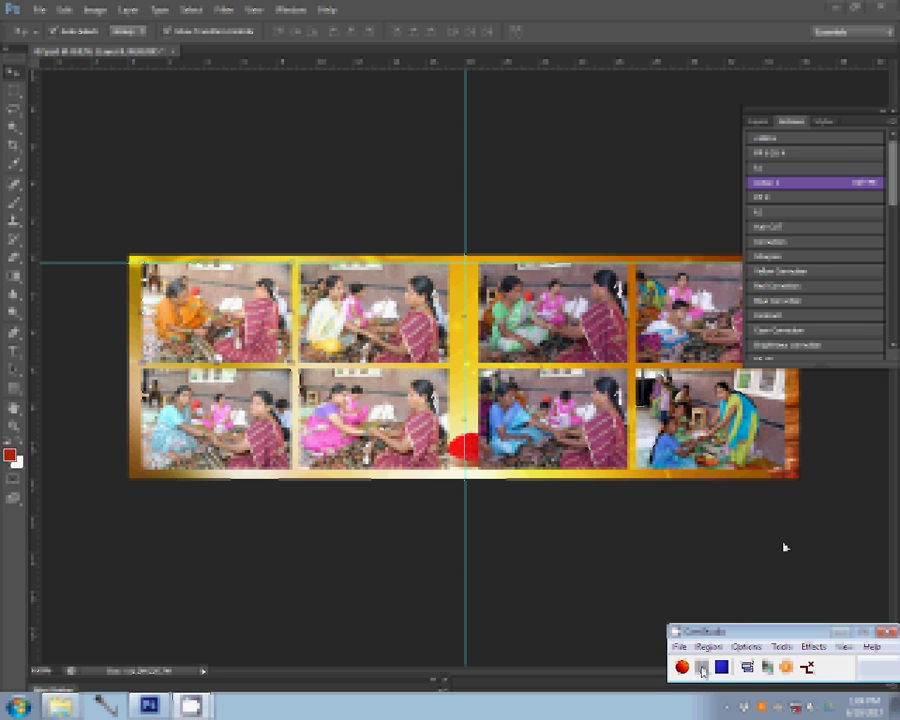
- Add a 3 px outside Stroke effect to Layer 8 with Pattern as its fill type
left_click(757, 121)
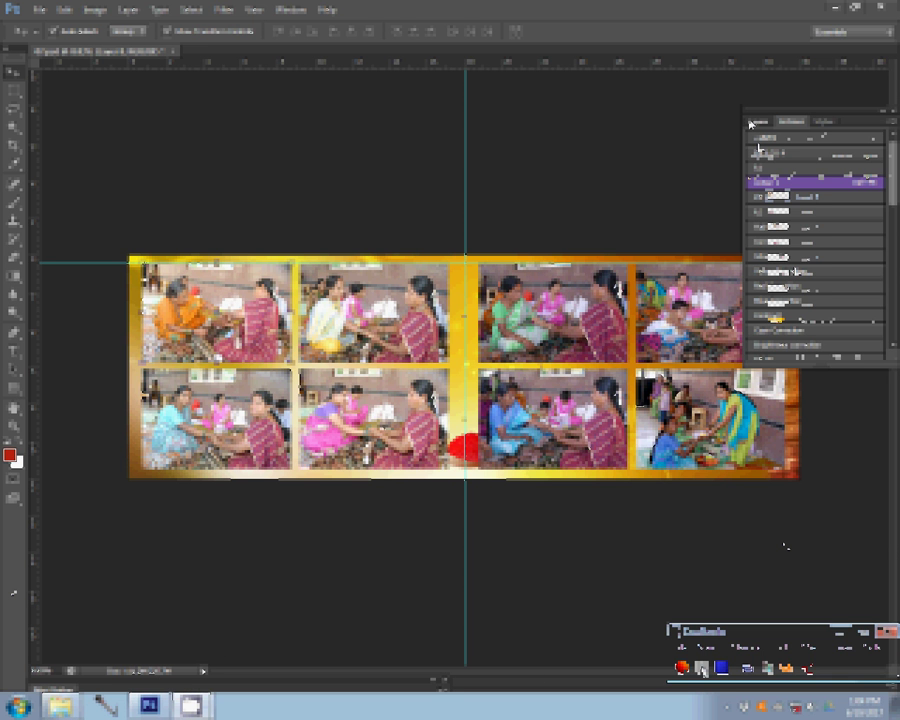
left_click(787, 358)
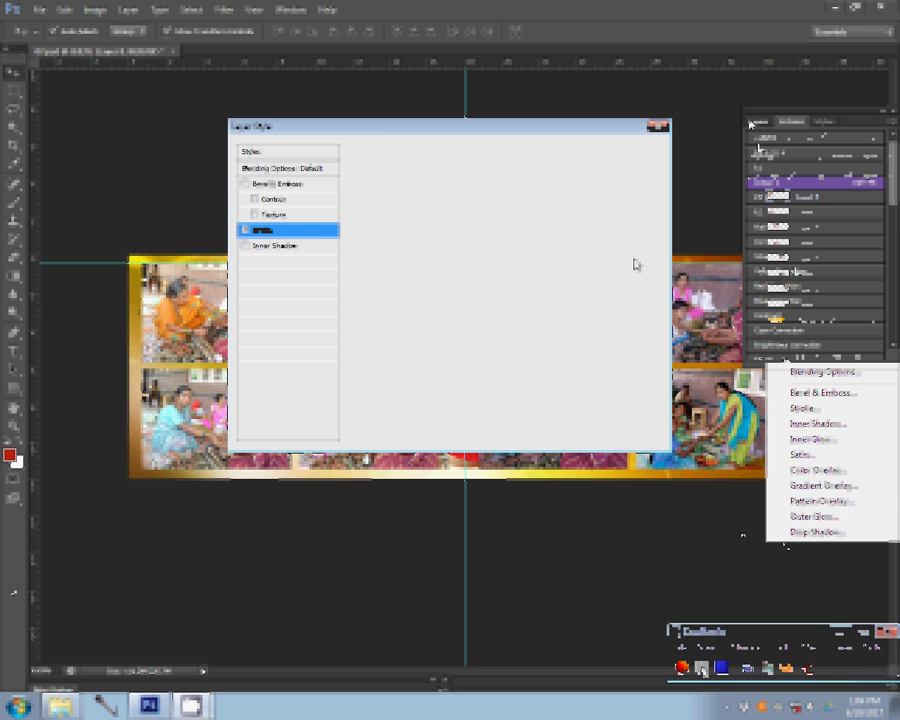
left_click(443, 248)
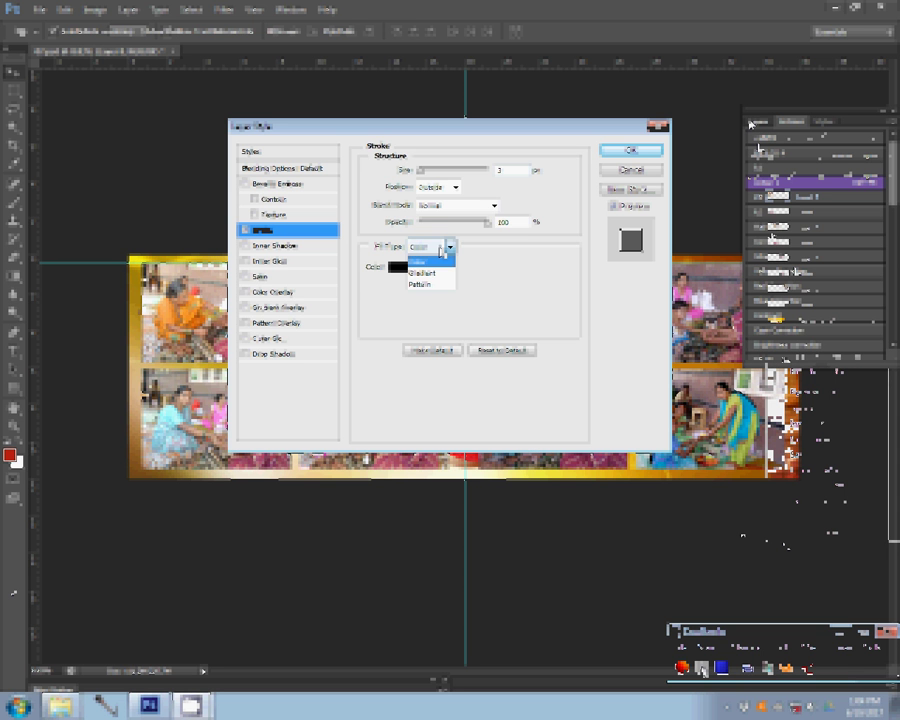
left_click(421, 284)
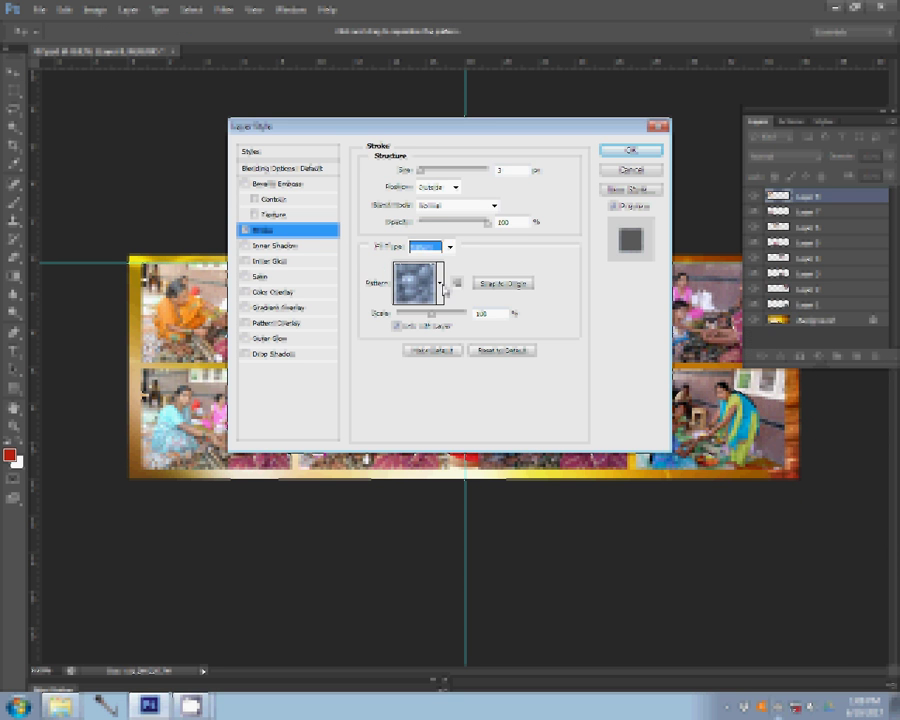
left_click(440, 283)
left_click(495, 319)
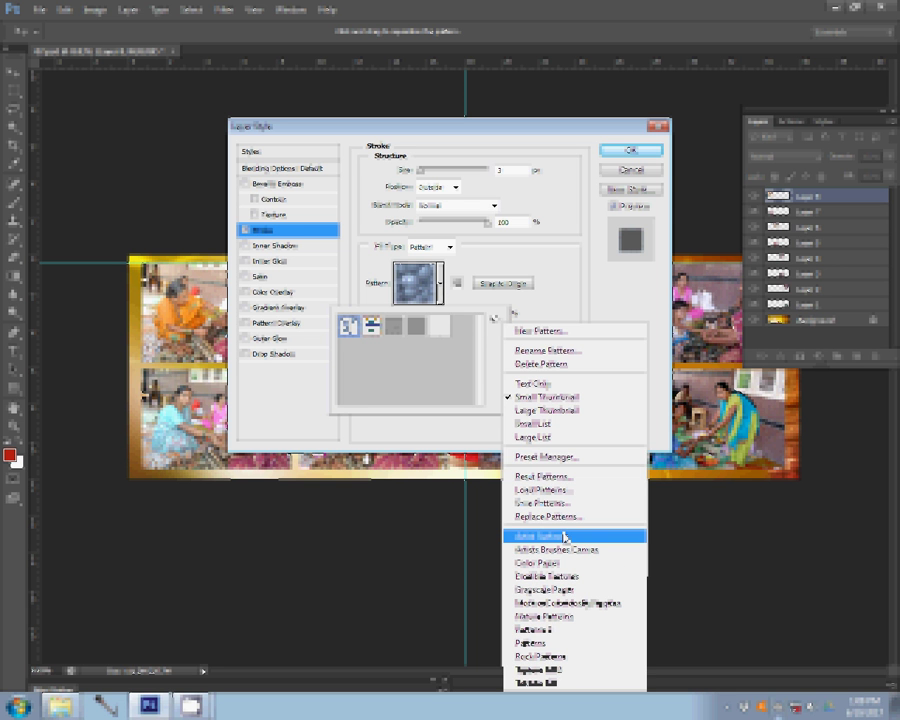
- Start loading a pattern set, browsing to the Software folder on Local Disk (J:)
left_click(542, 490)
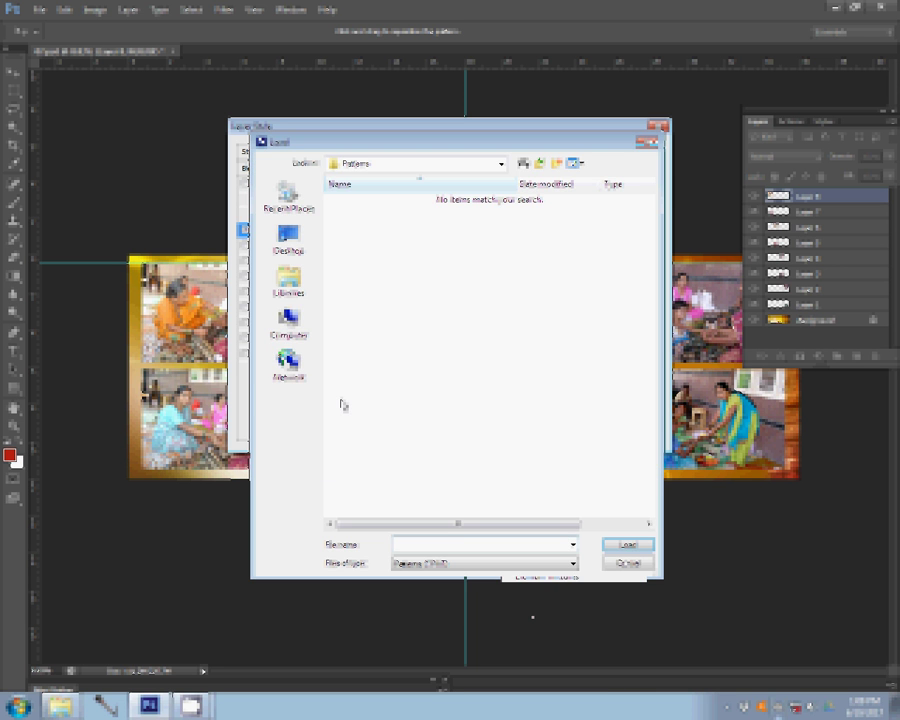
left_click(291, 334)
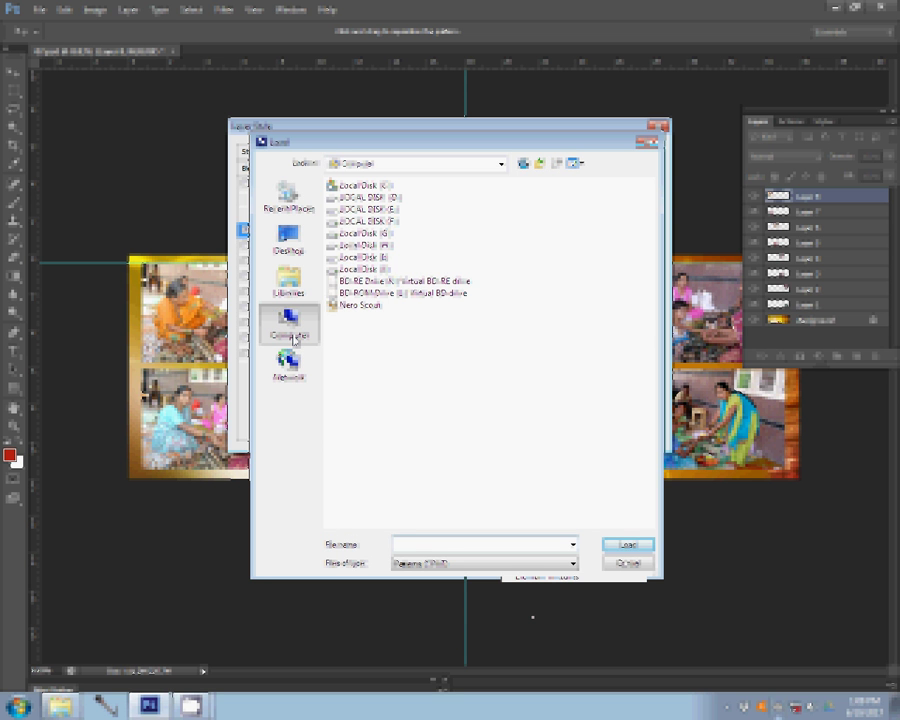
left_click(362, 269)
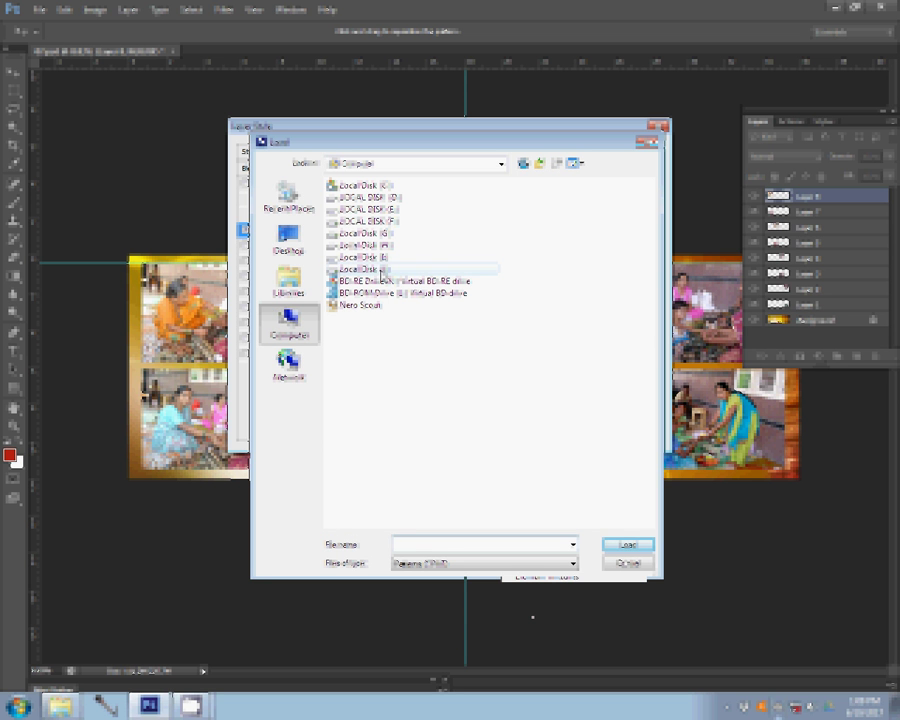
left_click(628, 544)
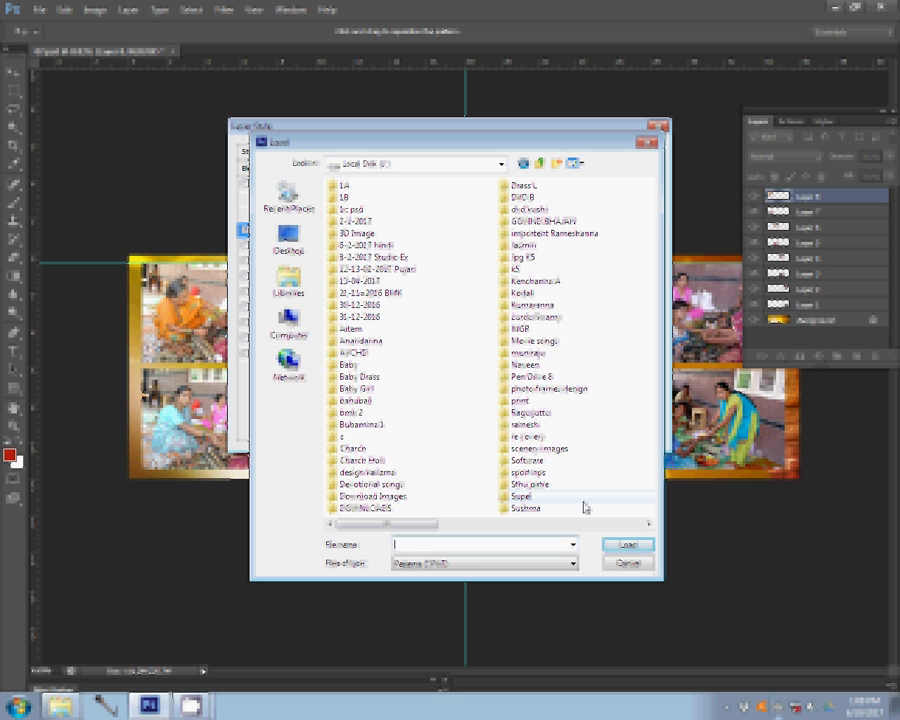
left_click(598, 523)
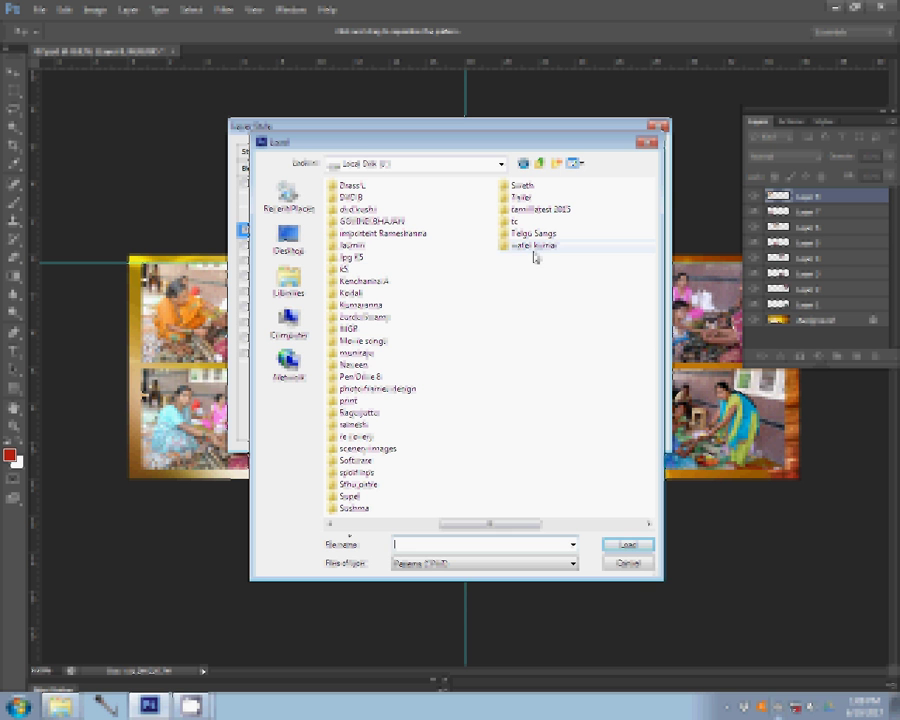
left_click(357, 460)
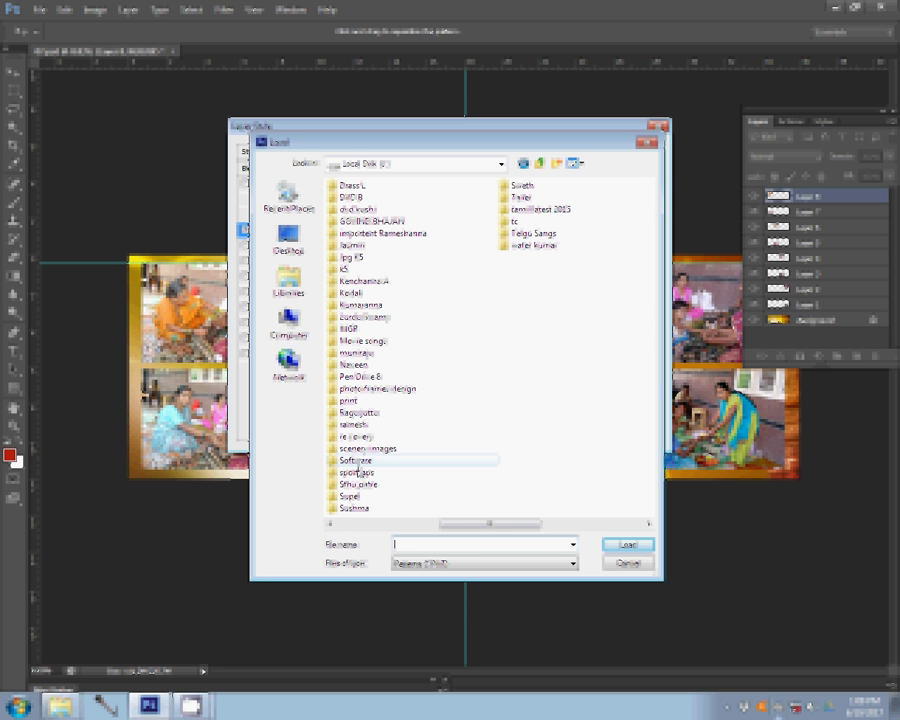
left_click(630, 543)
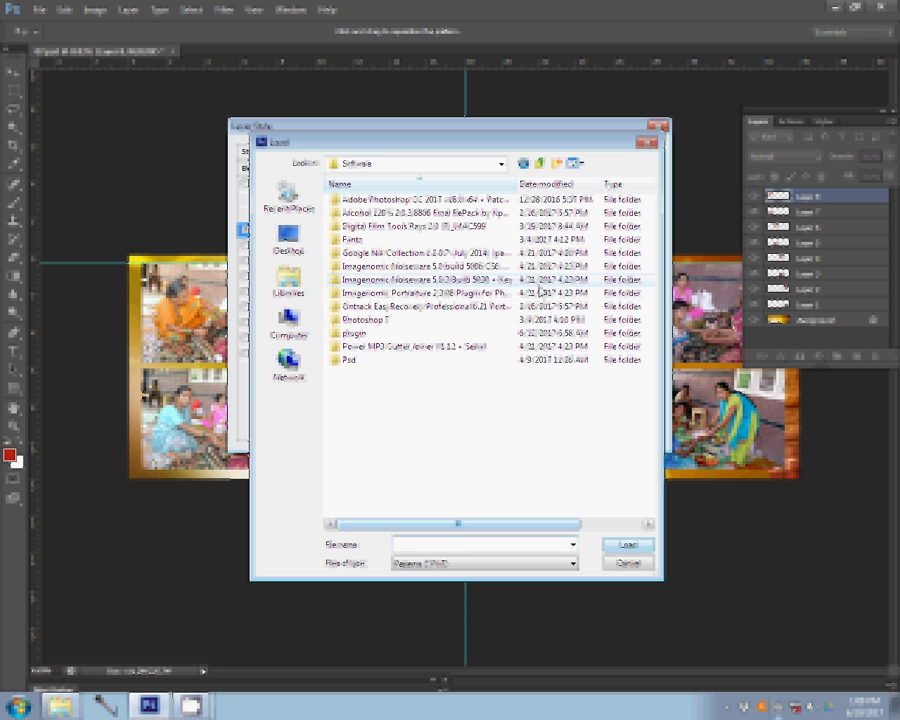
- Load the Untitled Patterns set from the plugin\PAT folder
left_click(356, 339)
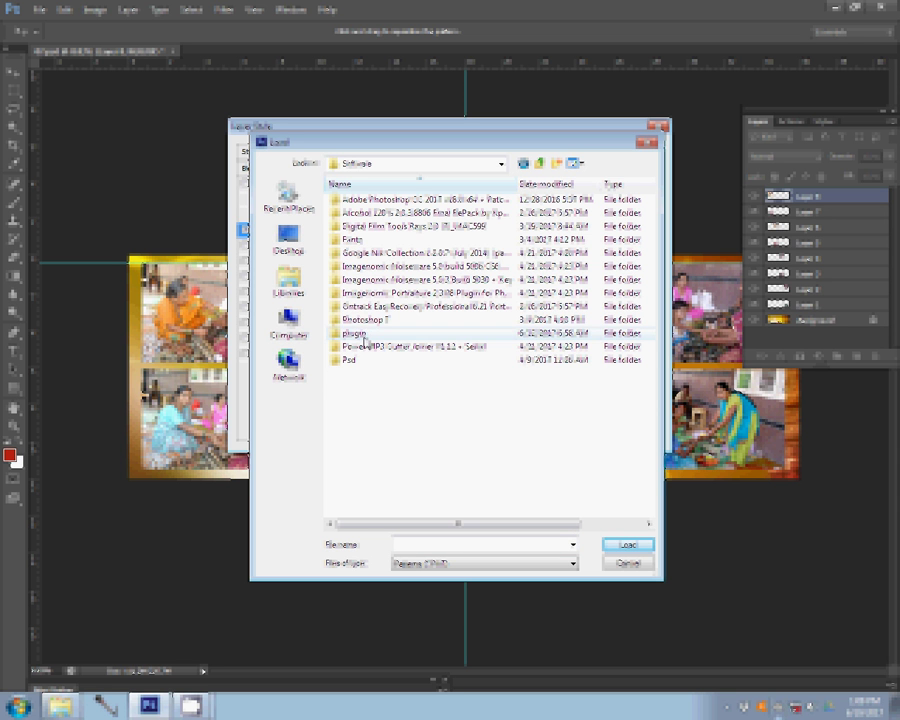
double_click(365, 341)
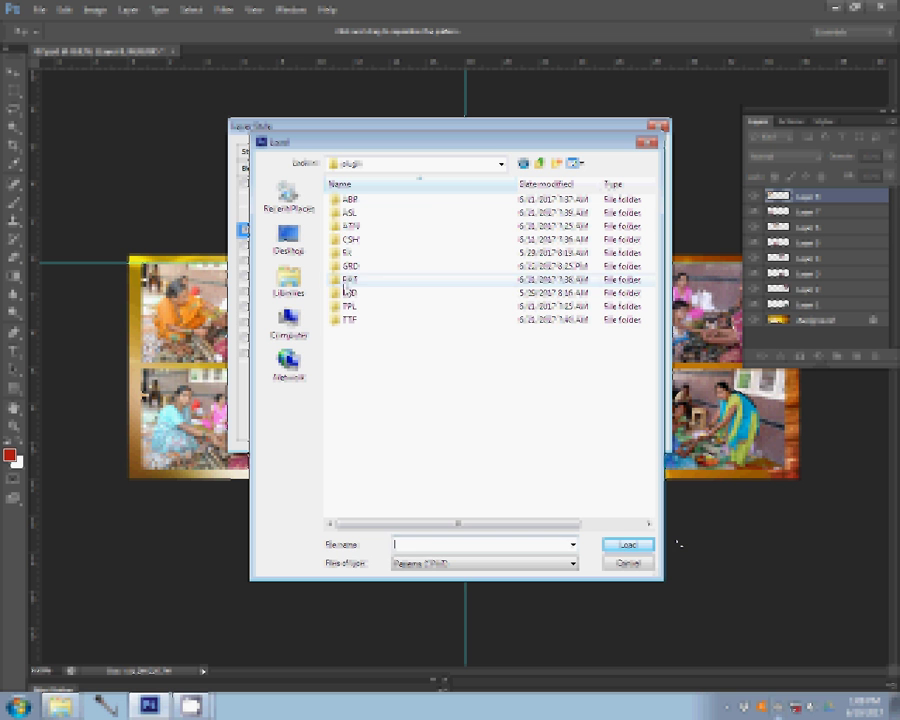
left_click(345, 280)
left_click(628, 544)
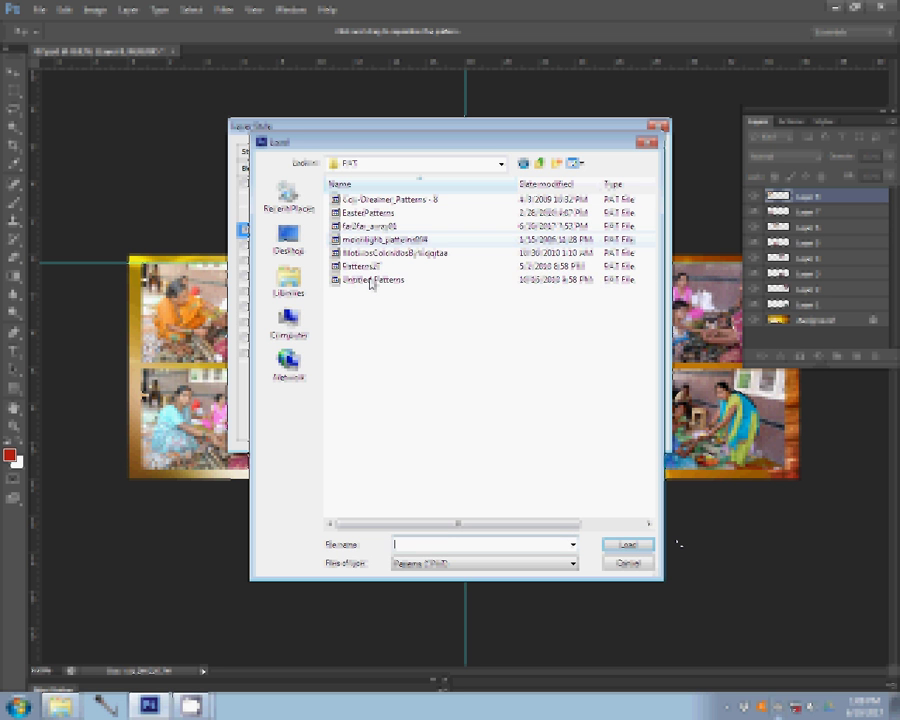
left_click(370, 281)
left_click(627, 548)
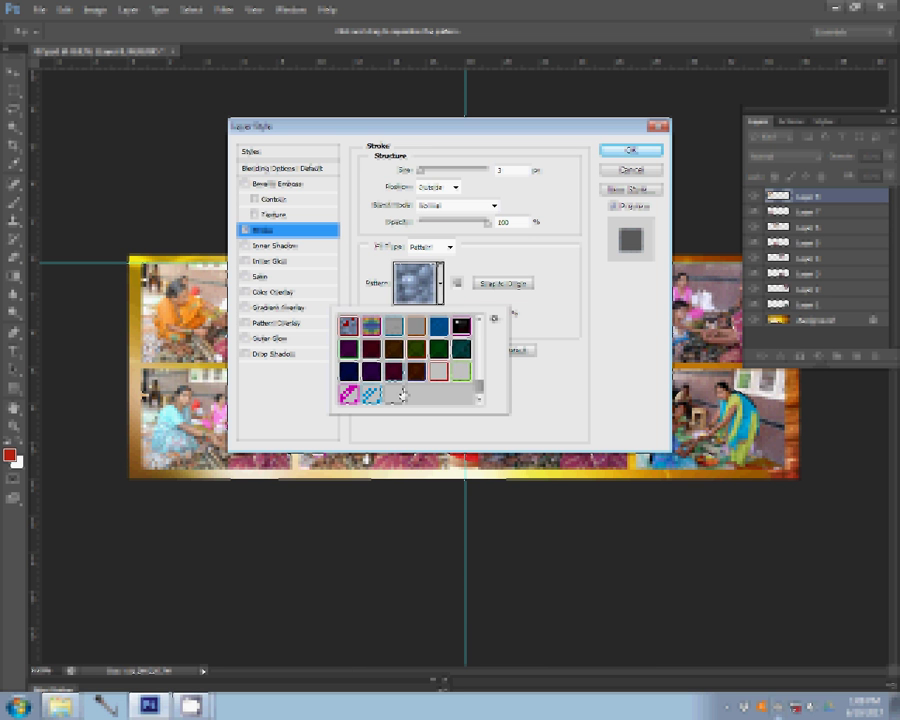
- Choose the pink pattern, set stroke size to 2 px, and apply the layer style
left_click(396, 393)
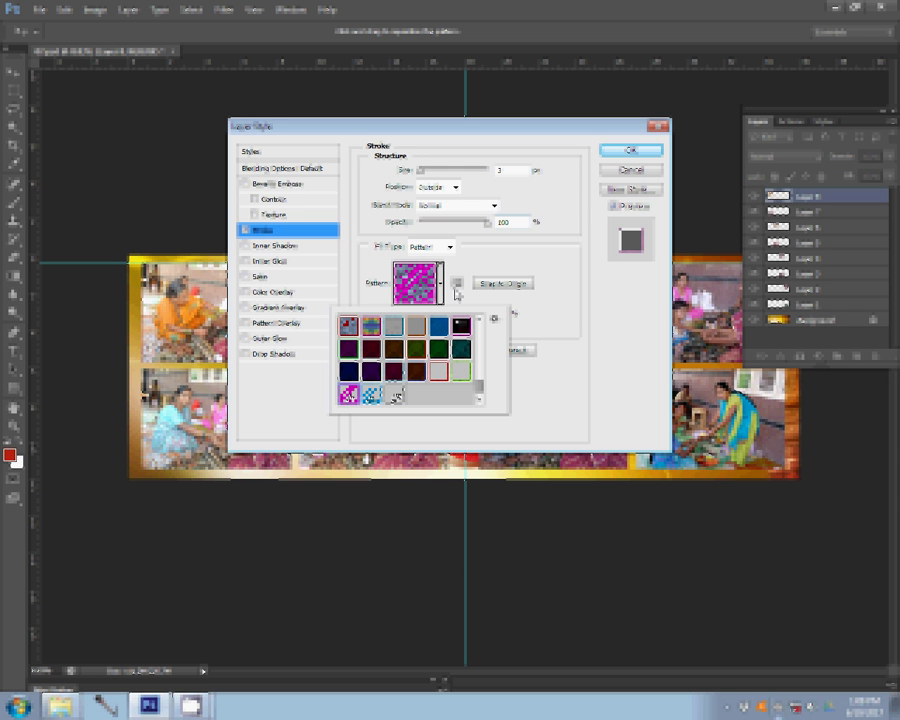
double_click(501, 170)
type("2")
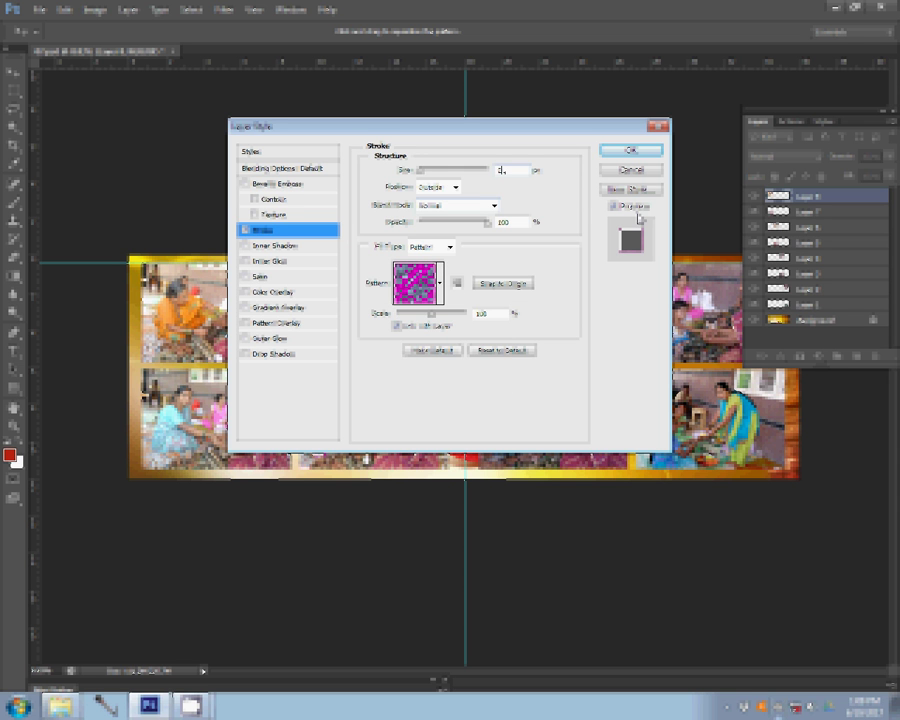
key("Return")
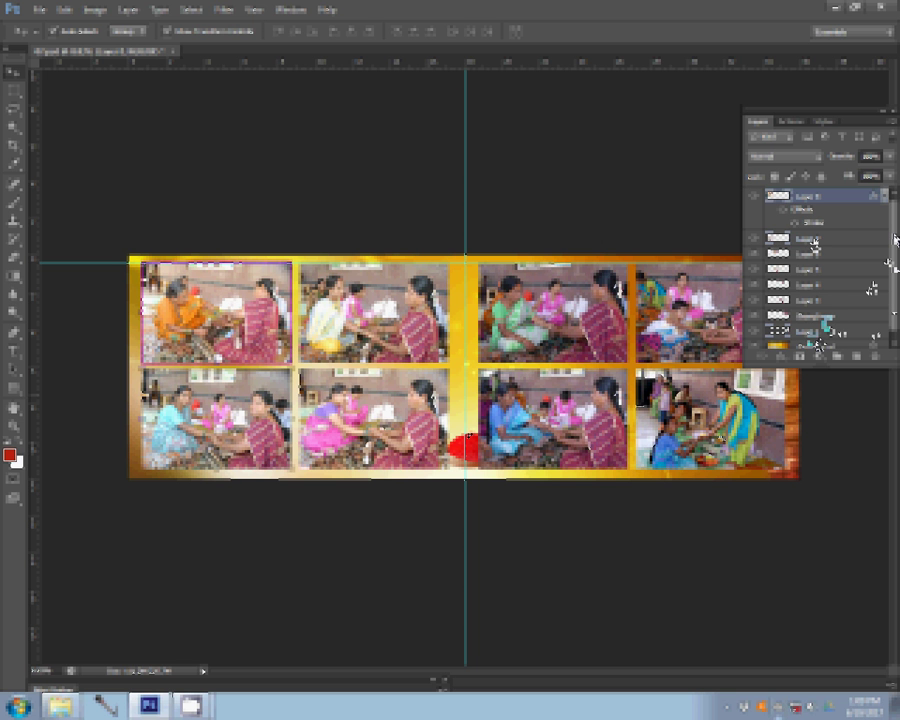
- Select the other photo layers and merge them into the stroked Layer 8
left_click_drag(828, 330, 821, 338)
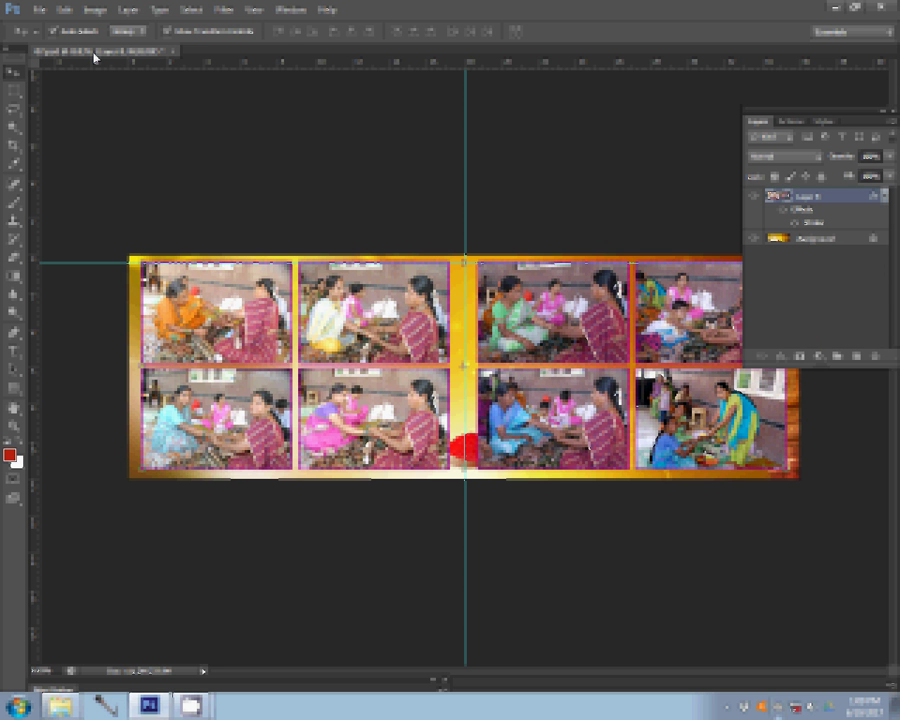
left_click(128, 10)
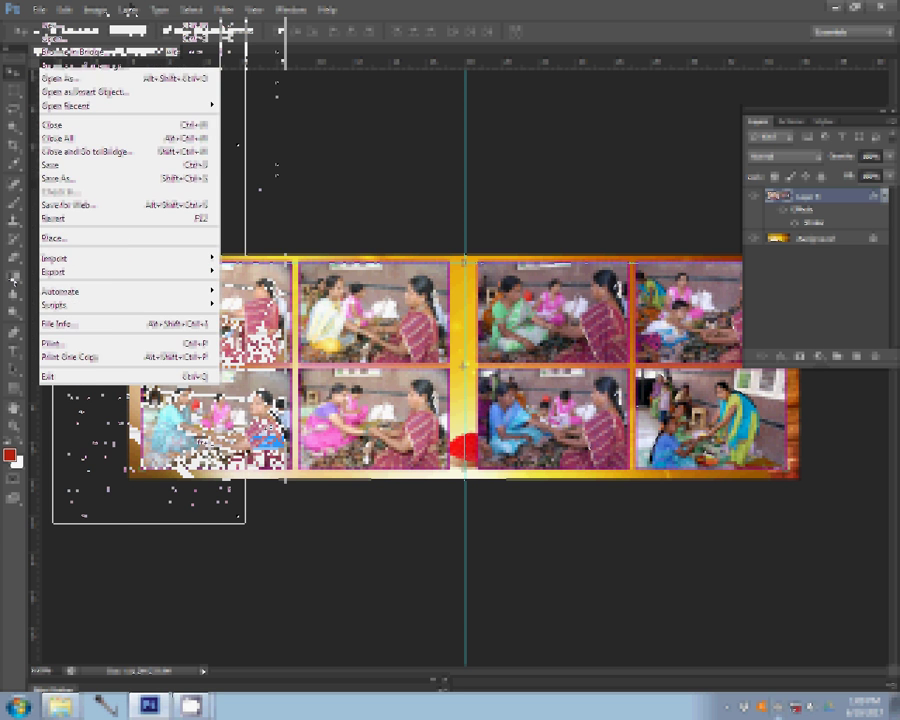
- Save As a Photoshop PSD named '3' in the recent 00 folder, accepting Maximize Compatibility
left_click(70, 173)
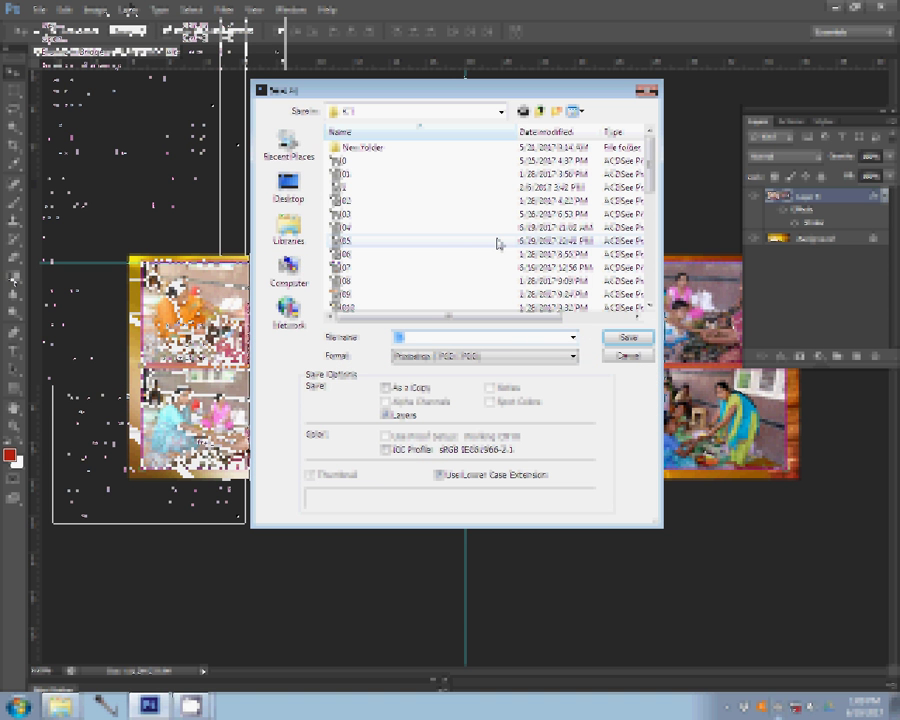
left_click(289, 272)
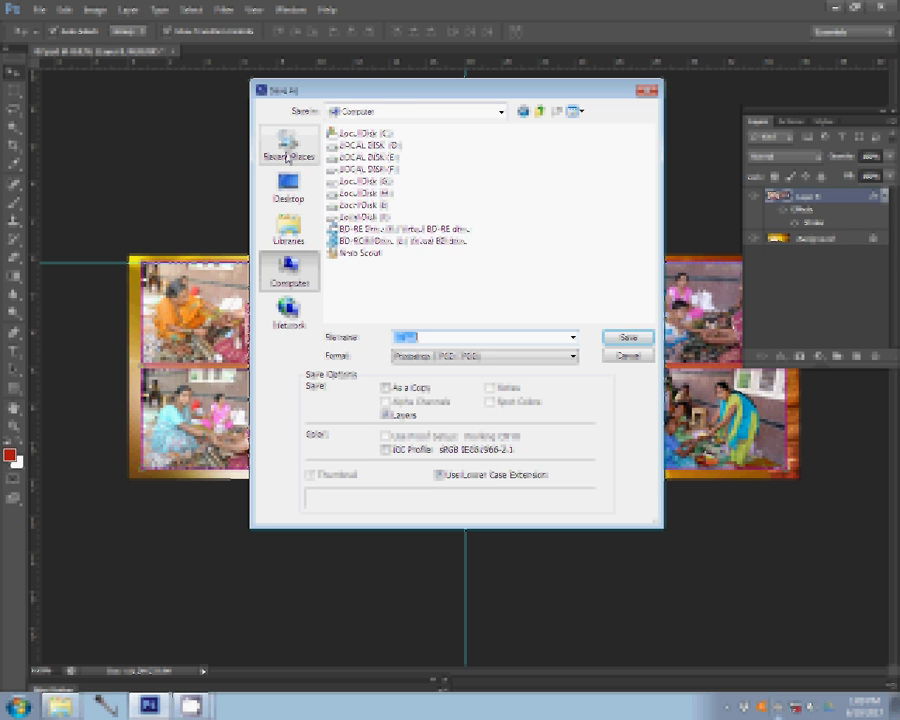
left_click(288, 158)
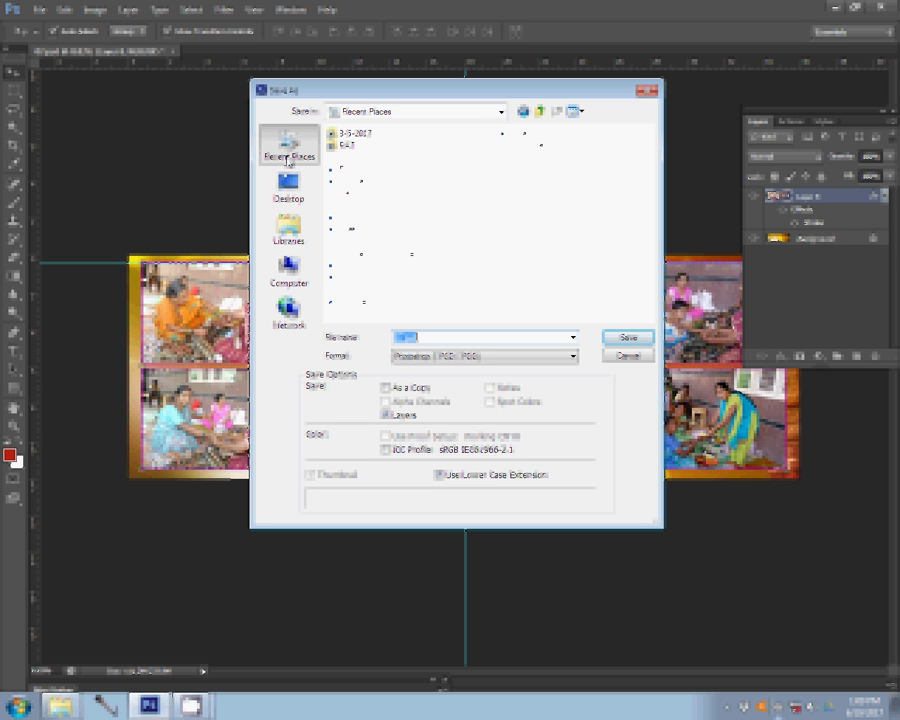
left_click(632, 339)
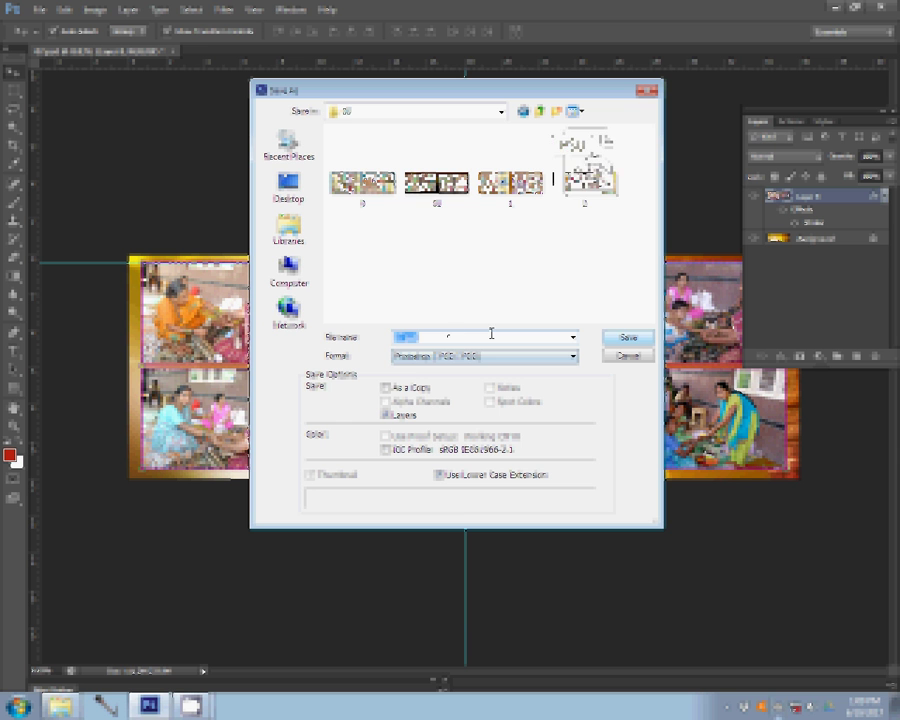
type("3")
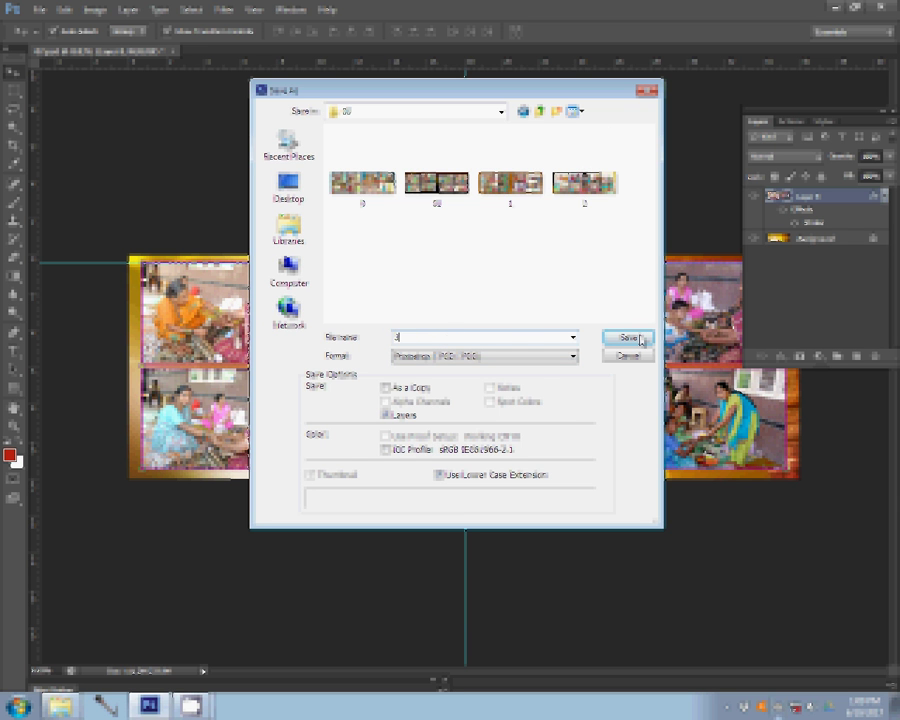
left_click(640, 340)
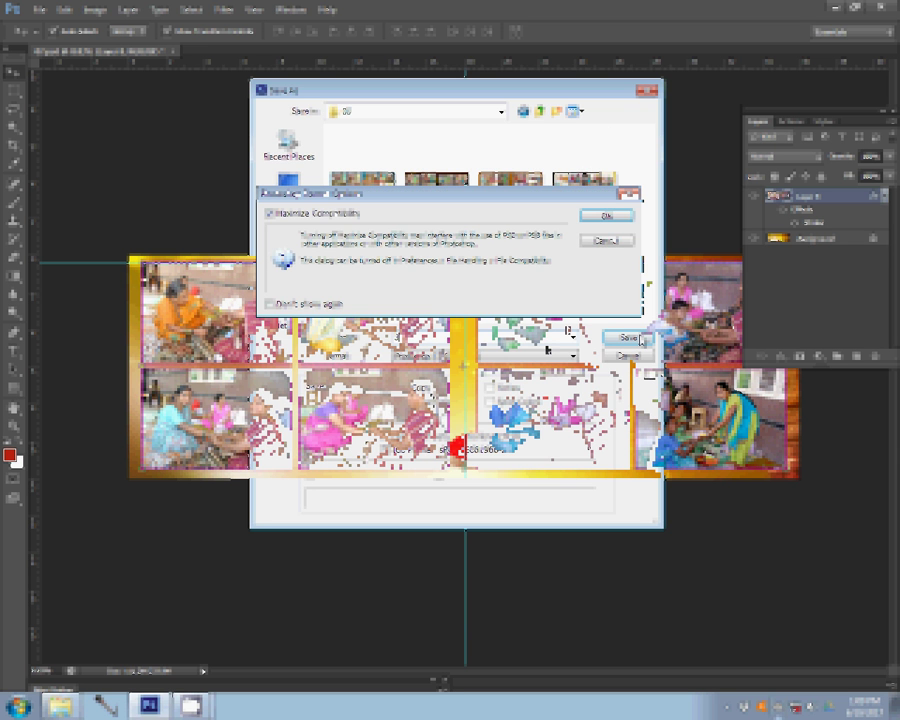
left_click(620, 229)
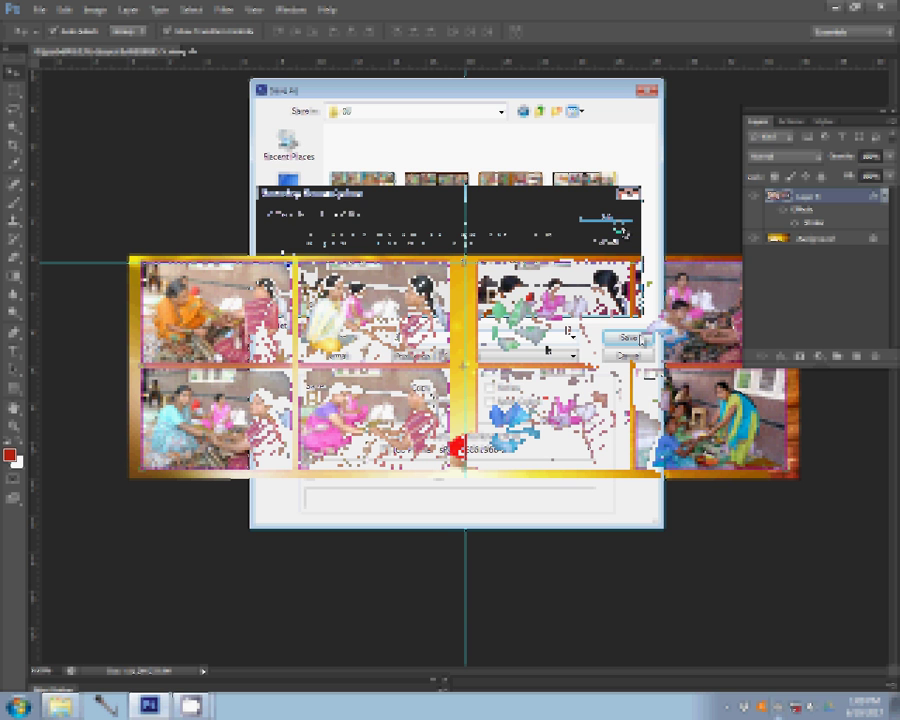